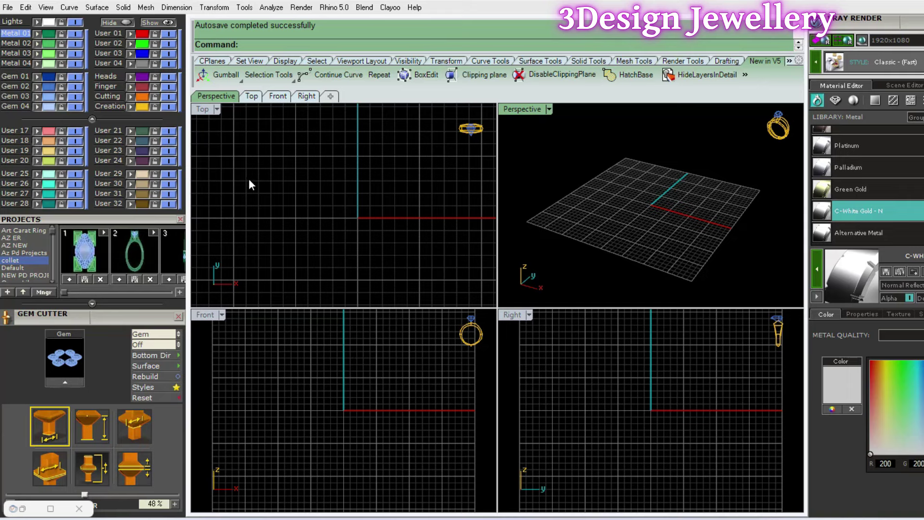
Maximize the Front viewport and scroll the left dock down to the Gem Loader panel
double_click(214, 317)
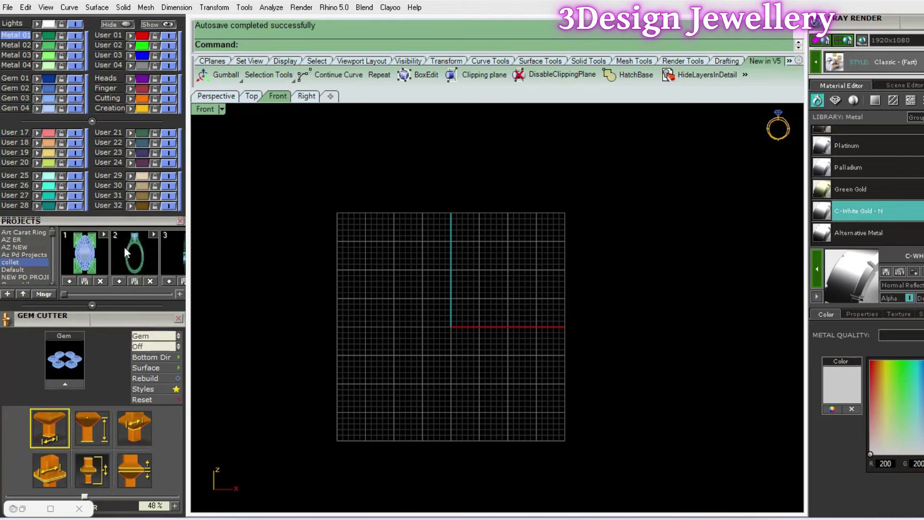
scroll(125, 245, "up", 5)
scroll(98, 71, "up", 3)
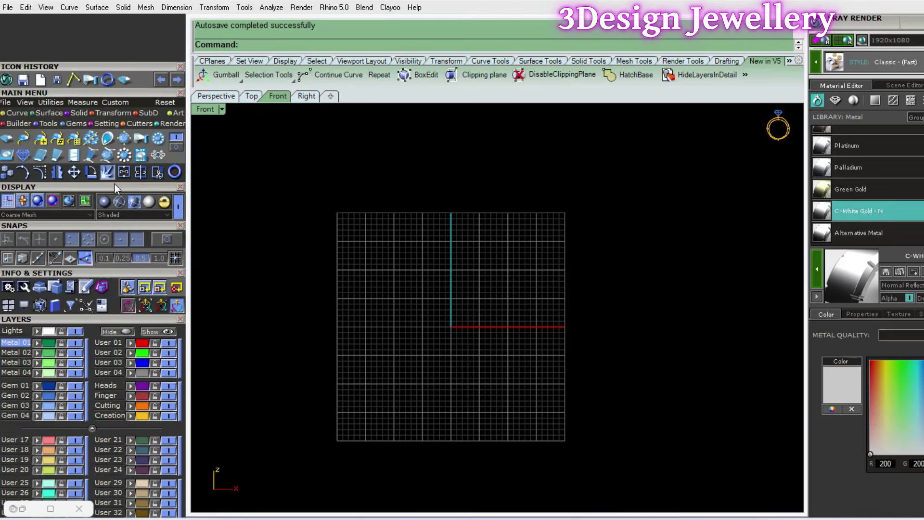
scroll(172, 229, "down", 3)
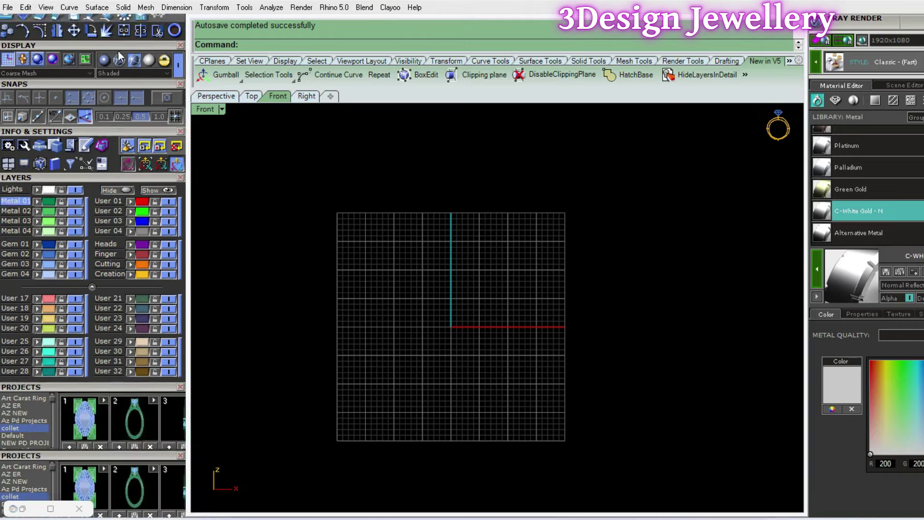
scroll(116, 320, "down", 3)
scroll(161, 399, "down", 3)
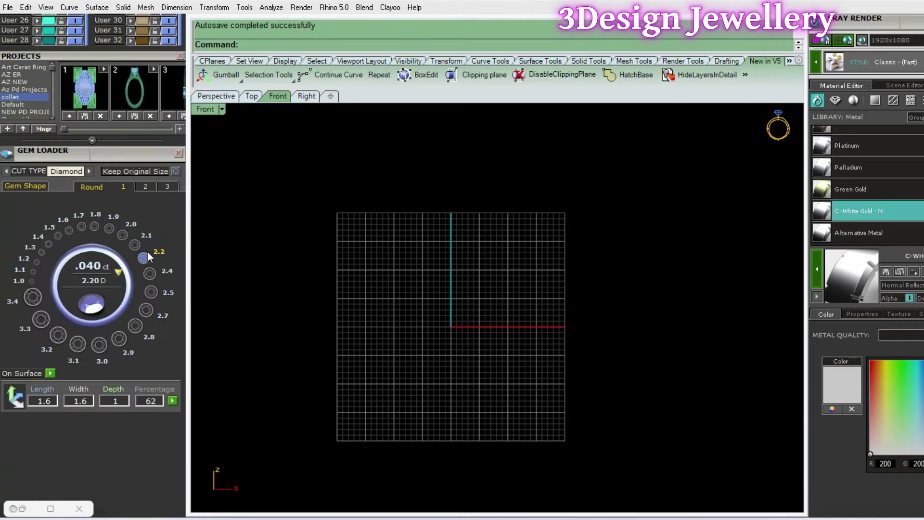
Insert a 2.10 mm round diamond in the Top view, undoing a trial resize
left_click(134, 244)
key("Return")
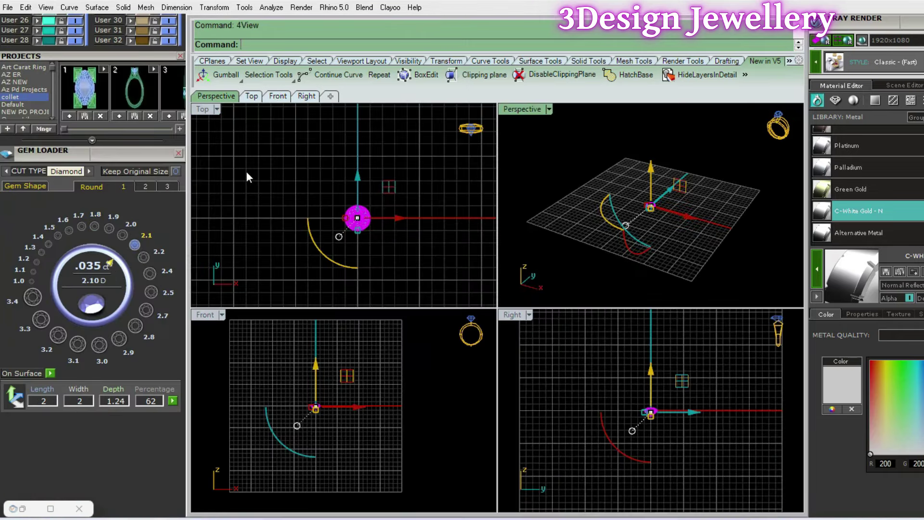
double_click(212, 110)
left_click(435, 302)
mouse_move(436, 301)
right_mouse_down()
mouse_move(455, 340)
mouse_move(483, 352)
right_mouse_up()
left_click(99, 343)
left_click(65, 233)
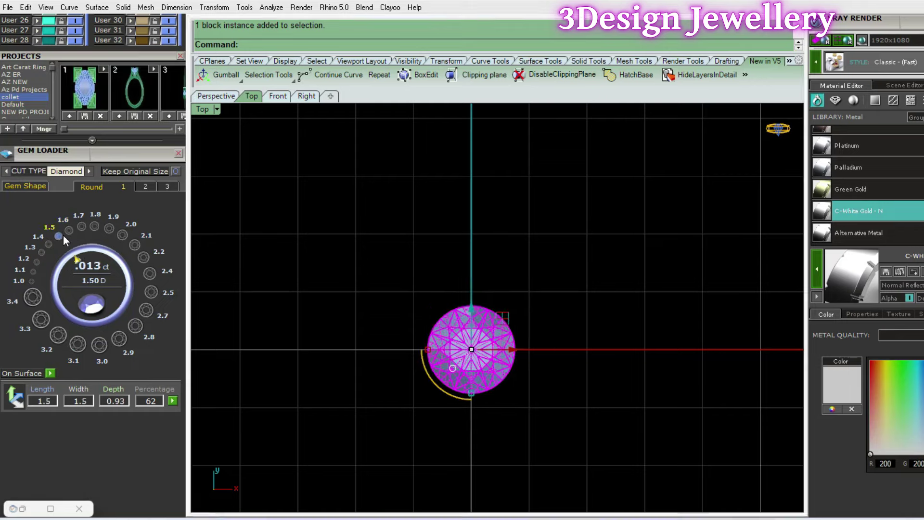
right_click_drag(504, 331, 507, 331)
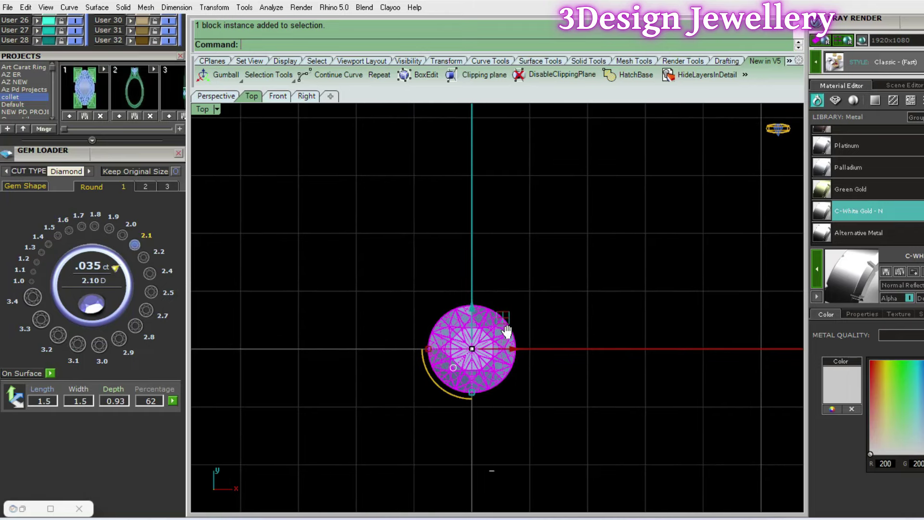
key("ctrl+z")
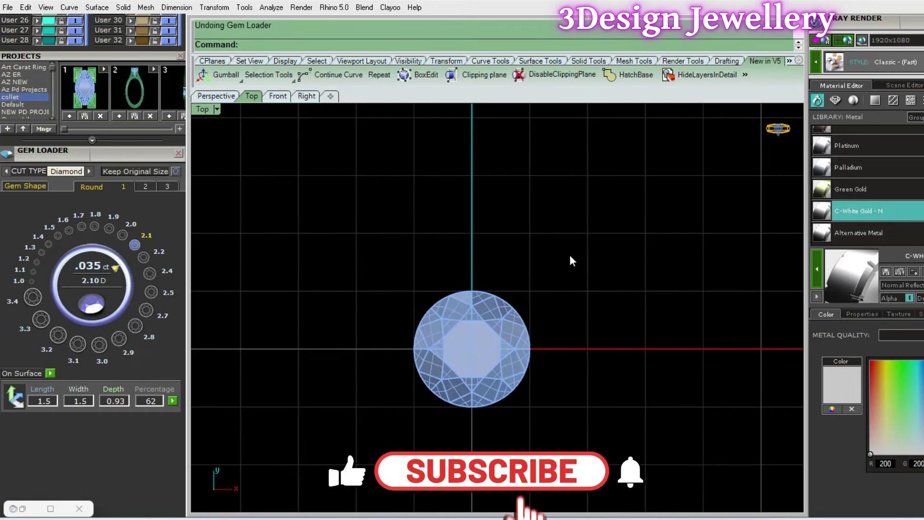
Paste a copy of the smaller gem and place it above the centre stone
key("ctrl+v")
left_click_drag(473, 308, 479, 203)
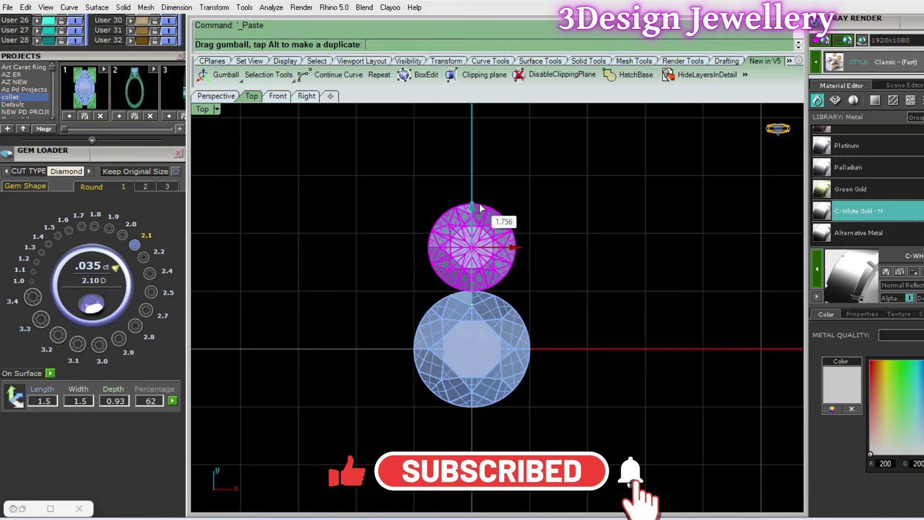
scroll(484, 289, "up", 5)
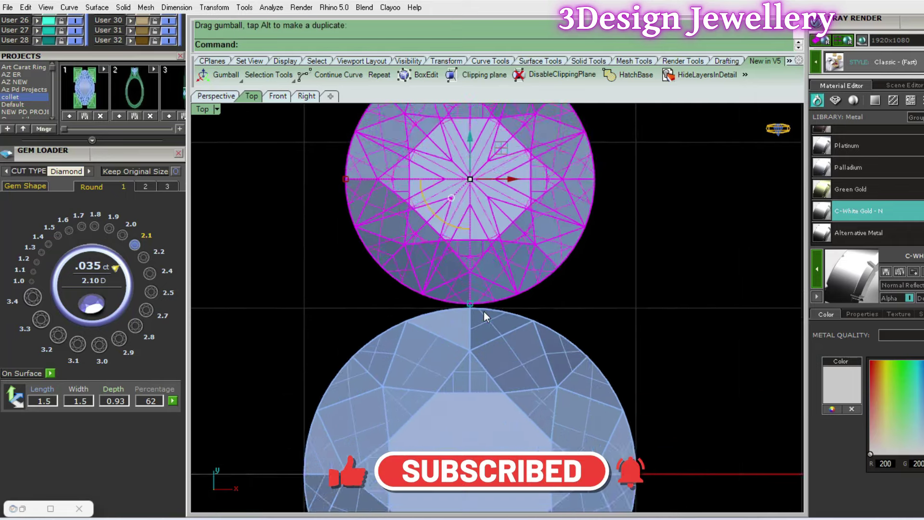
right_click_drag(491, 281, 509, 364)
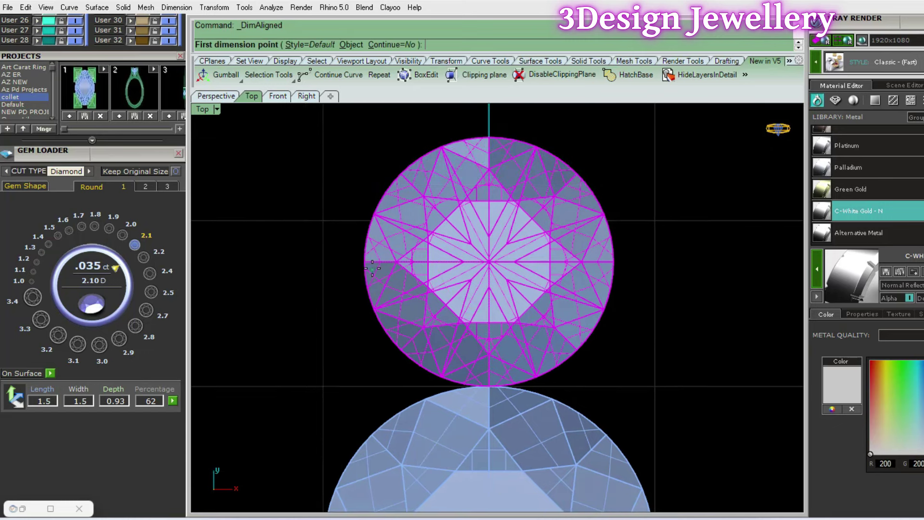
key("ctrl+c")
key("Escape")
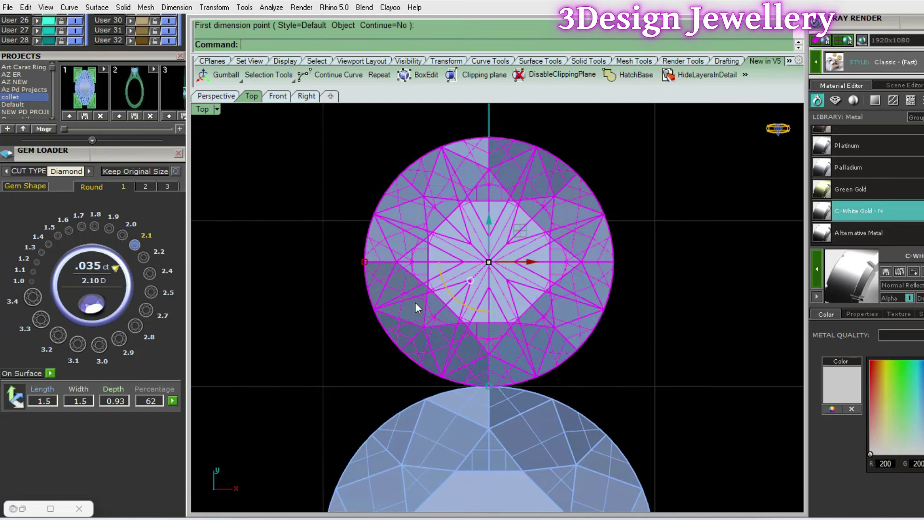
right_click_drag(415, 302, 447, 313)
Use the gem positioner to slide the upper gem down until it touches the centre stone
middle_click(448, 313)
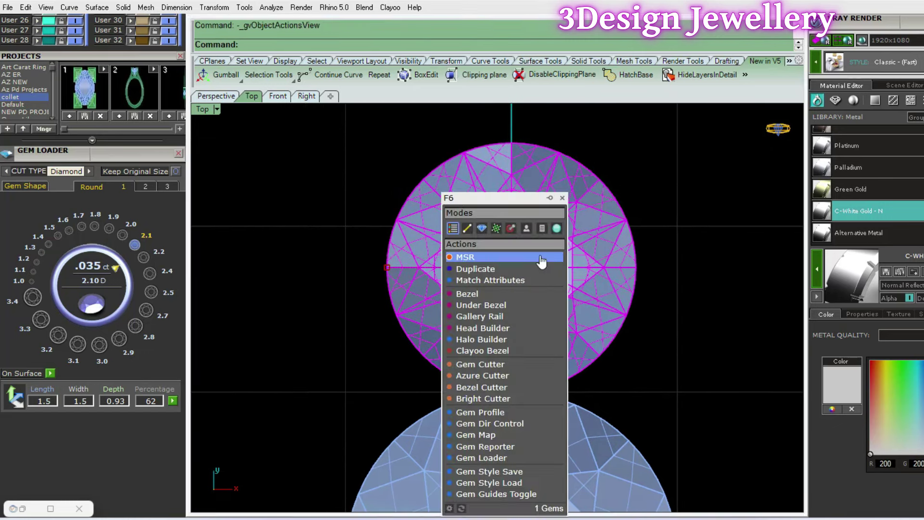
left_click(504, 267)
left_click_drag(510, 266, 511, 292)
key("Return")
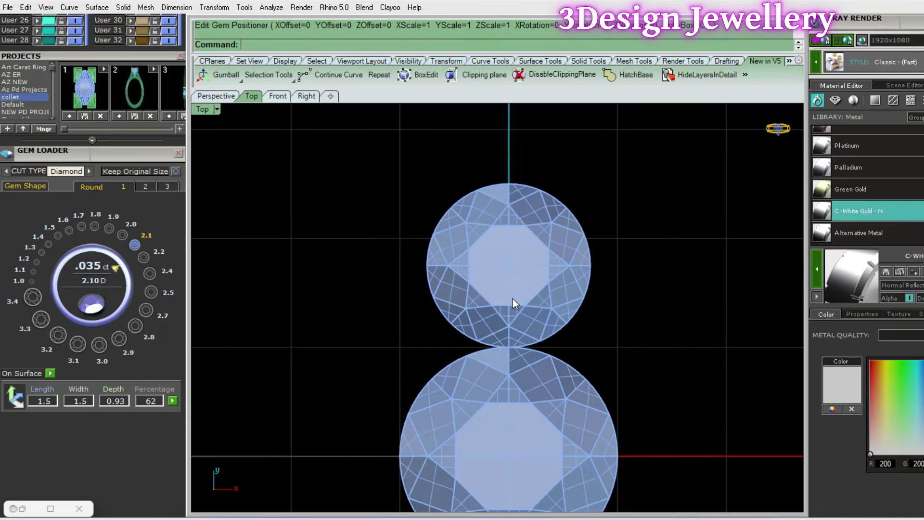
scroll(513, 327, "up", 3)
scroll(499, 376, "up", 3)
Move the upper gem -0.15 vertically with the gumball
left_click(498, 376)
scroll(513, 382, "down", 2)
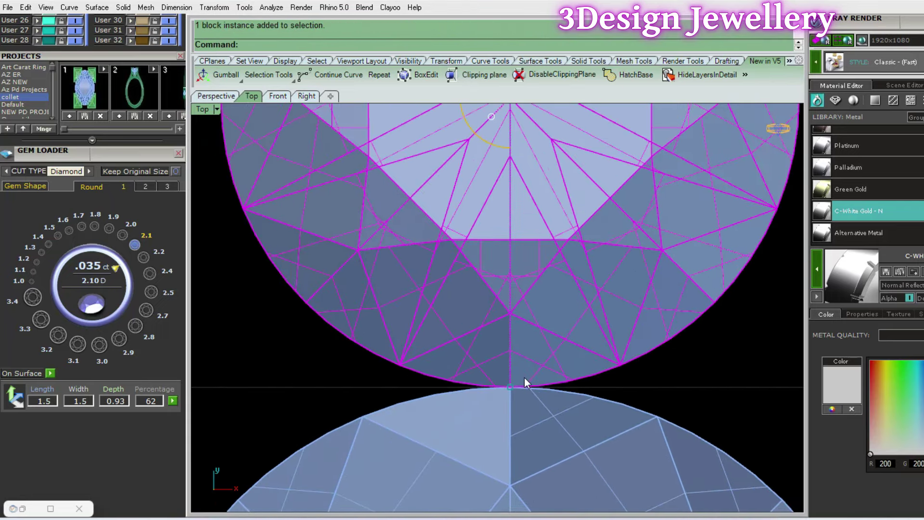
scroll(528, 380, "down", 3)
scroll(536, 270, "down", 1)
left_click(521, 230)
type("-0.15")
key("Return")
key("Escape")
Reselect the upper gem and start ArrayPolar on it
scroll(570, 345, "down", 3)
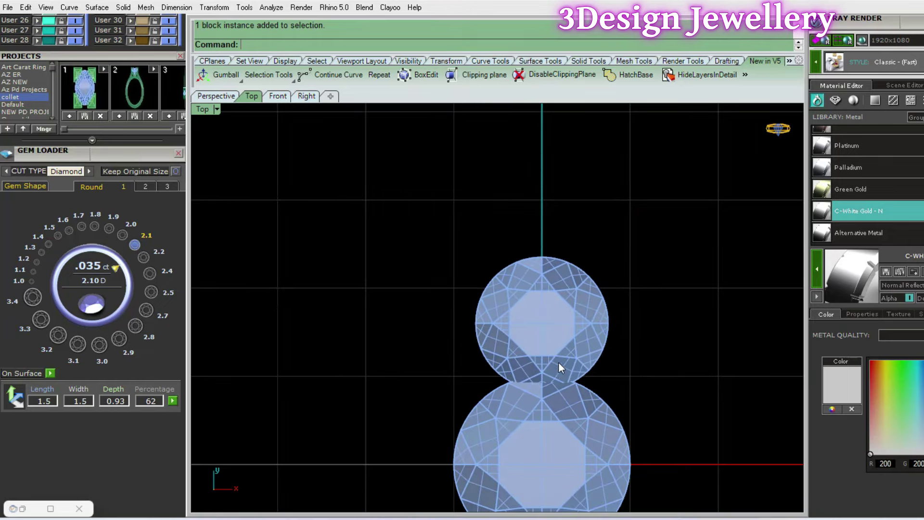
left_click(558, 362)
scroll(558, 362, "up", 2)
scroll(533, 332, "up", 2)
scroll(534, 332, "down", 3)
scroll(529, 315, "down", 1)
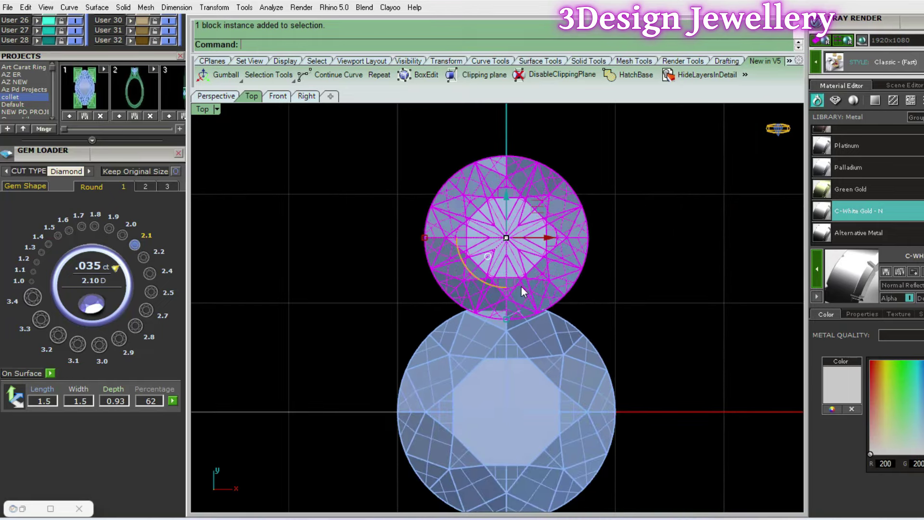
scroll(521, 286, "up", 1)
scroll(541, 319, "up", 2)
right_click_drag(541, 318, 516, 262)
type("arraypolar")
key("Return")
Polar-array the upper gem into six copies around the origin
type("0")
key("Return")
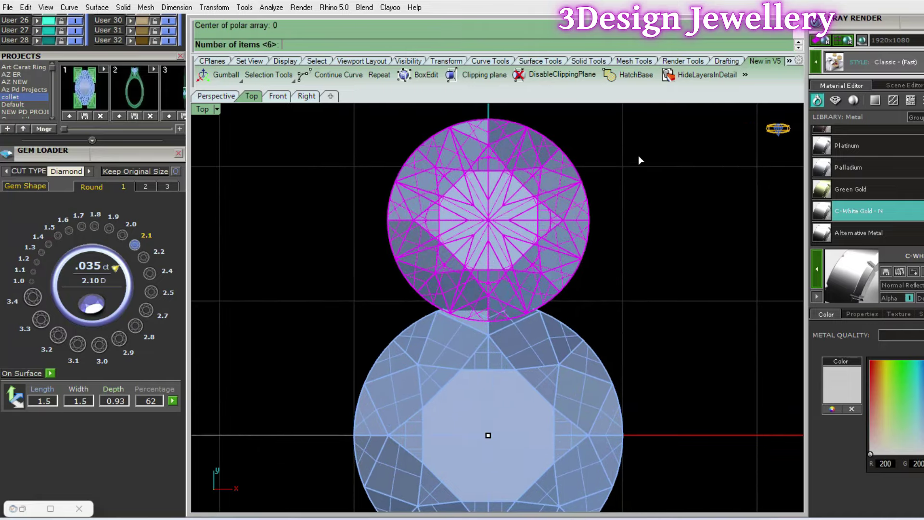
key("Return")
key("Return")
key("Return")
scroll(588, 282, "down", 3)
scroll(576, 287, "down", 1)
scroll(564, 286, "up", 2)
scroll(564, 286, "down", 2)
mouse_move(605, 434)
right_mouse_down("ctrl+shift")
mouse_move(523, 268)
mouse_move(481, 336)
right_mouse_up("ctrl+shift")
Select all six outer diamonds and group them
left_click(523, 268)
left_click(481, 316, "shift")
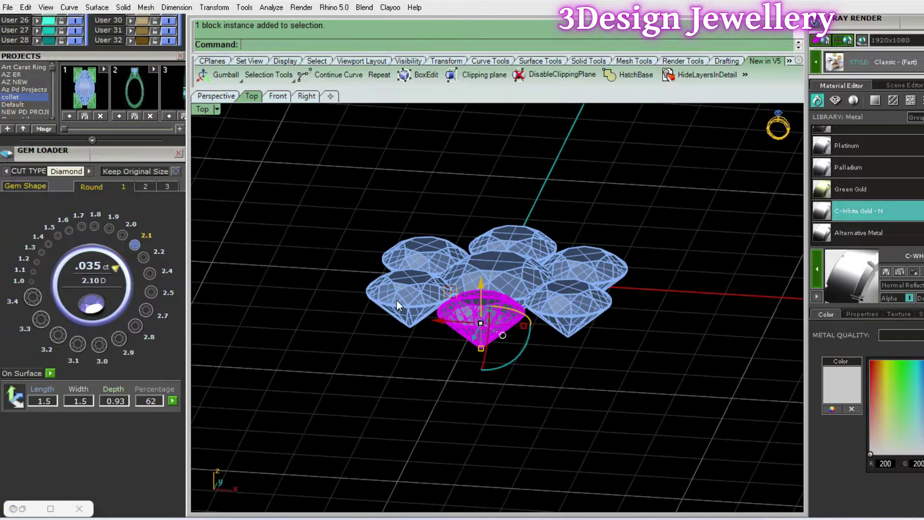
left_click(409, 299, "shift")
left_click(424, 253, "shift")
left_click(511, 248, "shift")
left_click(562, 258, "shift")
left_click(568, 303, "shift")
mouse_move(593, 247)
right_mouse_down("ctrl+shift")
mouse_move(604, 255)
mouse_move(520, 271)
right_mouse_up("ctrl+shift")
key("ctrl+g")
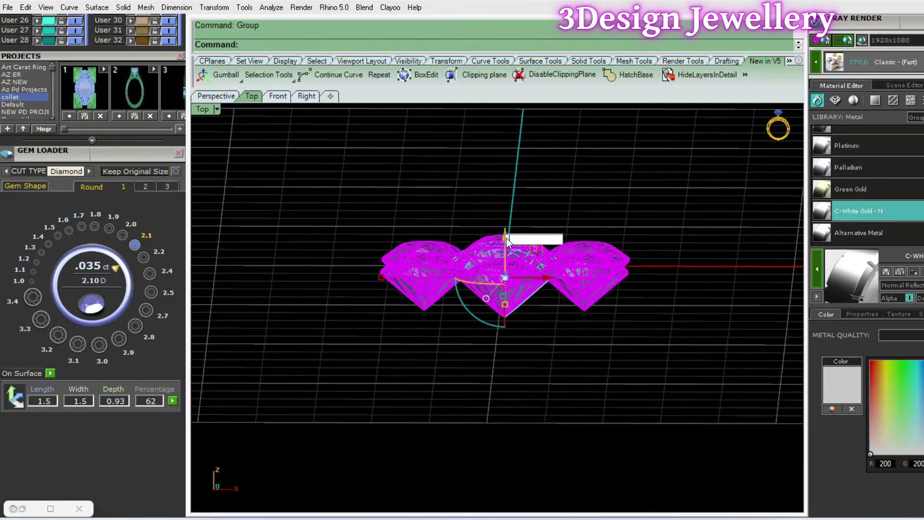
key("Escape")
Orbit the cluster view, then return to the four-viewport layout
right_click_drag(506, 239, 531, 251, "ctrl+shift")
type("4View")
key("Return")
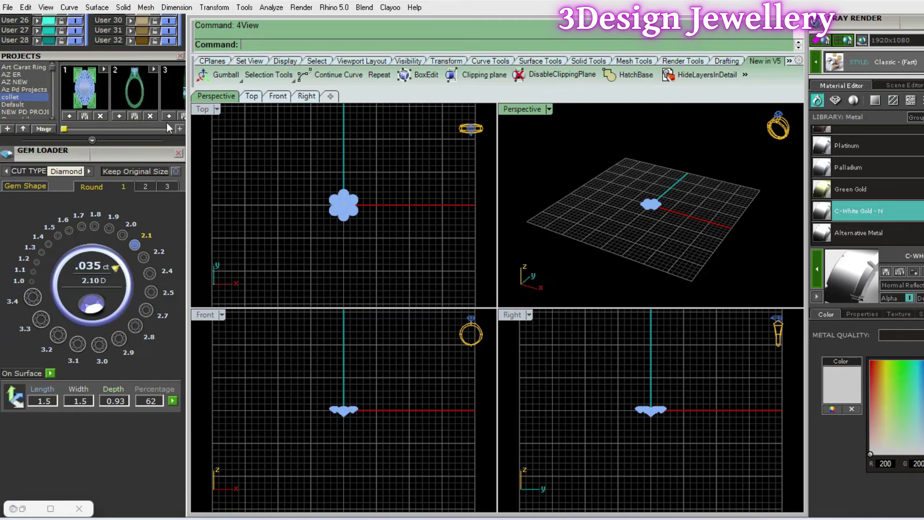
In the maximized Top view, draw a circle centred at 0 enclosing the outer gems
double_click(199, 110)
scroll(475, 286, "up", 4)
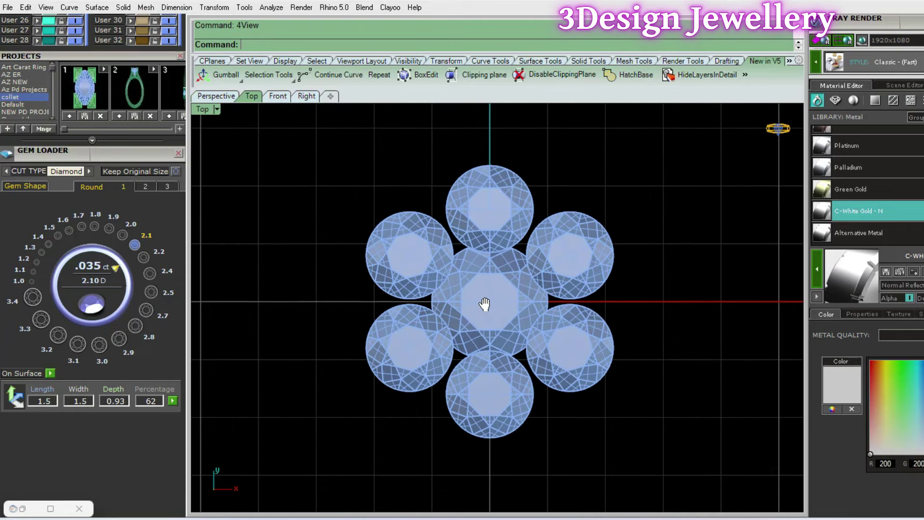
right_click_drag(482, 308, 485, 301)
type("c")
key("Return")
type("0")
key("Return")
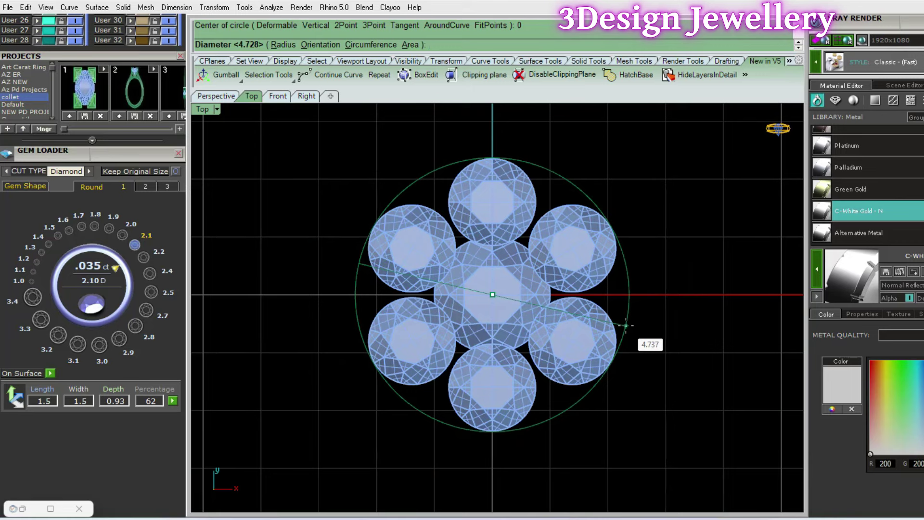
left_click(625, 325)
Offset the circle 0.1 outward and switch the view to wireframe
type("offset")
key("Return")
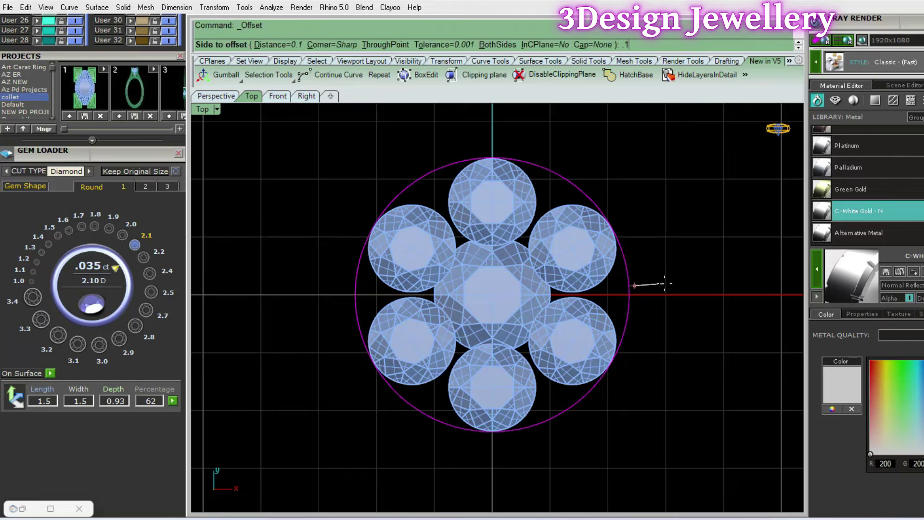
key("Return")
left_click(630, 254)
scroll(597, 221, "up", 3)
scroll(596, 221, "up", 2)
key("ctrl+alt+w")
scroll(581, 315, "up", 3)
scroll(594, 317, "down", 3)
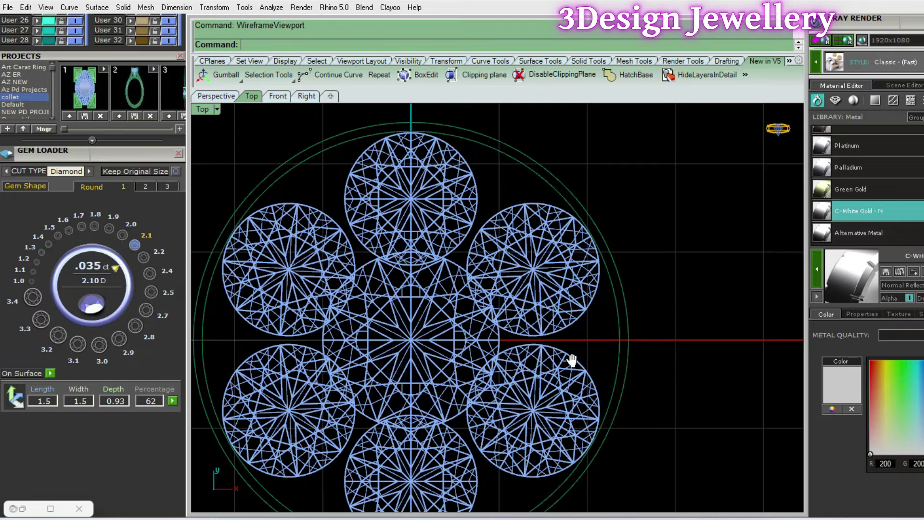
Measure the distance between the stones after abandoning a line
right_click_drag(571, 361, 527, 322)
key("l")
scroll(544, 347, "up", 3)
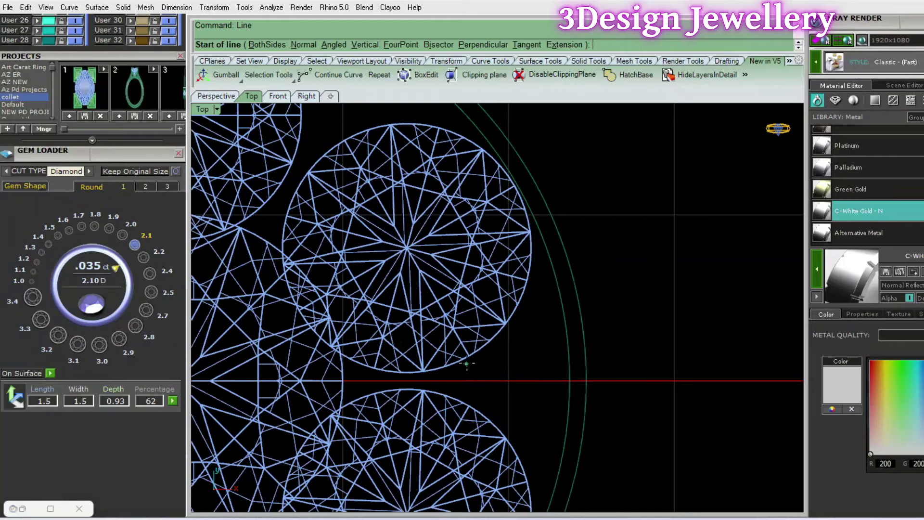
key("Escape")
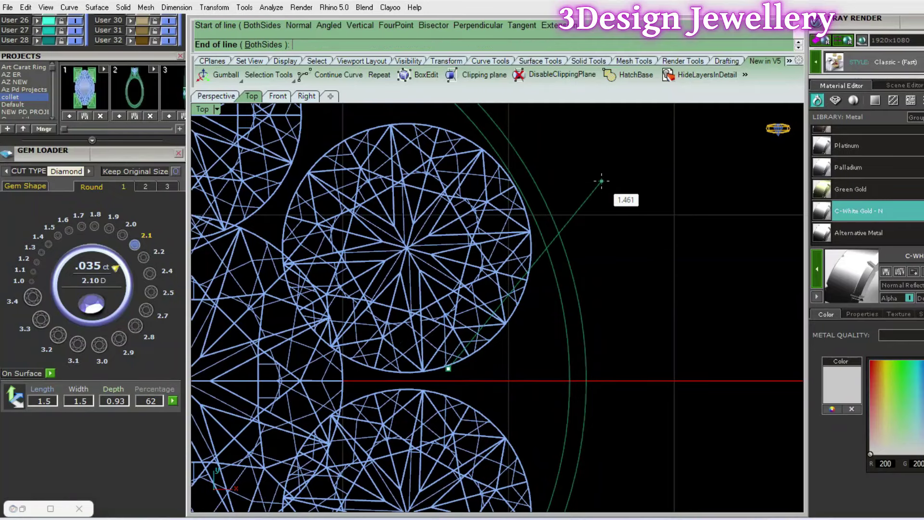
scroll(604, 198, "up", 3)
left_click(530, 298)
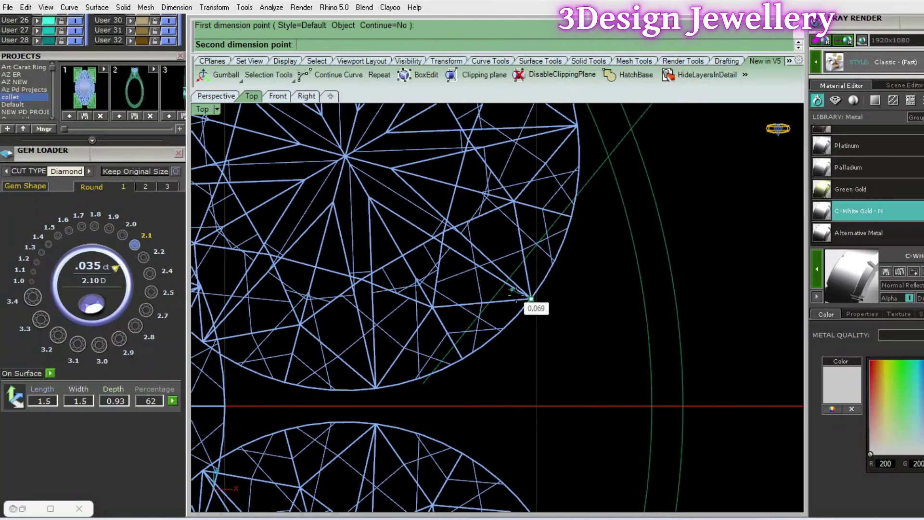
key("Escape")
key("Return")
left_click(529, 298)
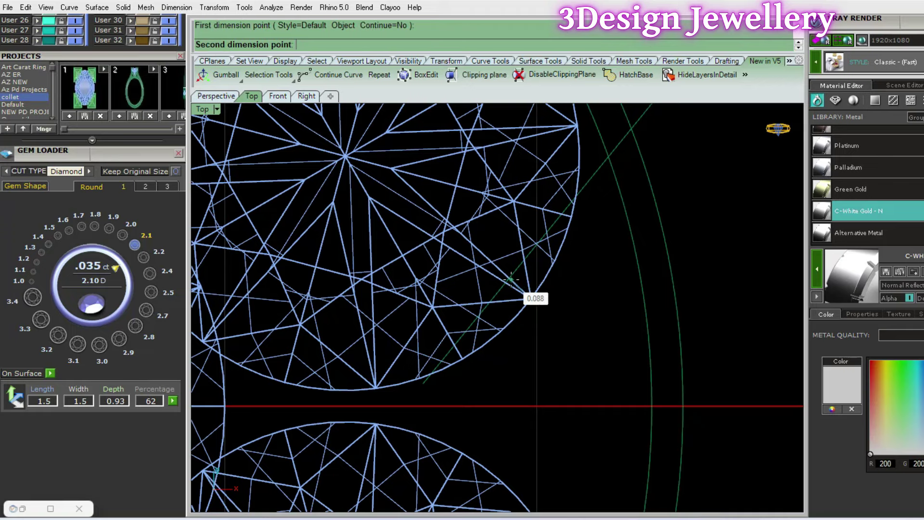
left_click(527, 299)
scroll(528, 298, "down", 6)
key("Escape")
Mirror the diagonal guide line across the horizontal axis from point 0
left_click(593, 220)
right_click_drag(596, 221, 592, 233)
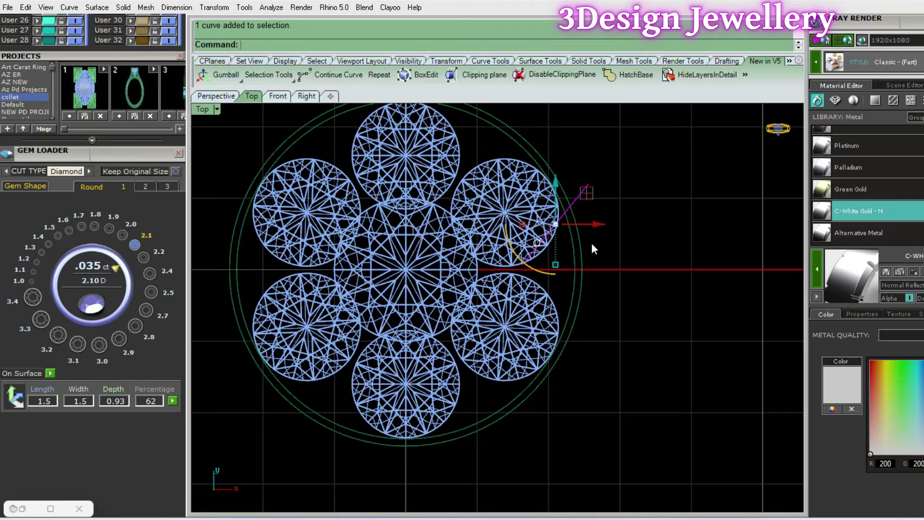
type("mirror")
key("Return")
type("0")
key("Return")
left_click(588, 302)
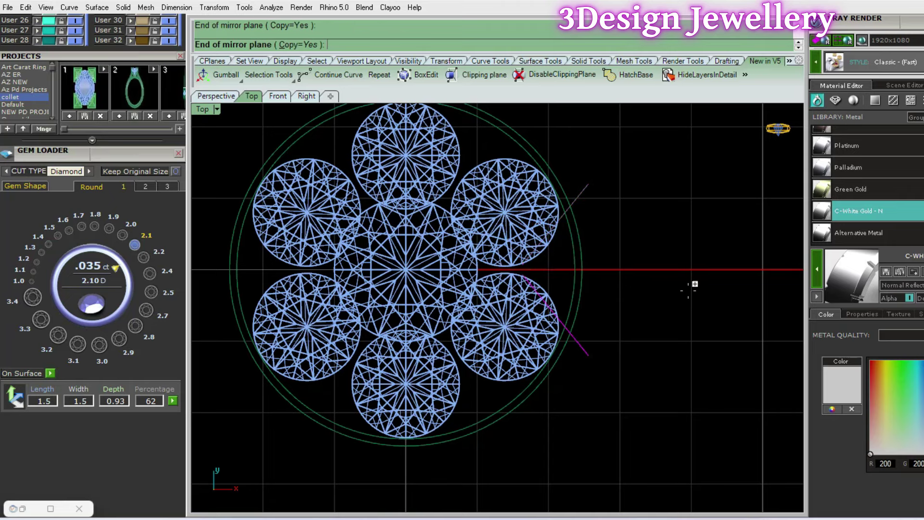
Duplicate the outer circle in place with Copy InPlace
left_click(580, 292, "shift")
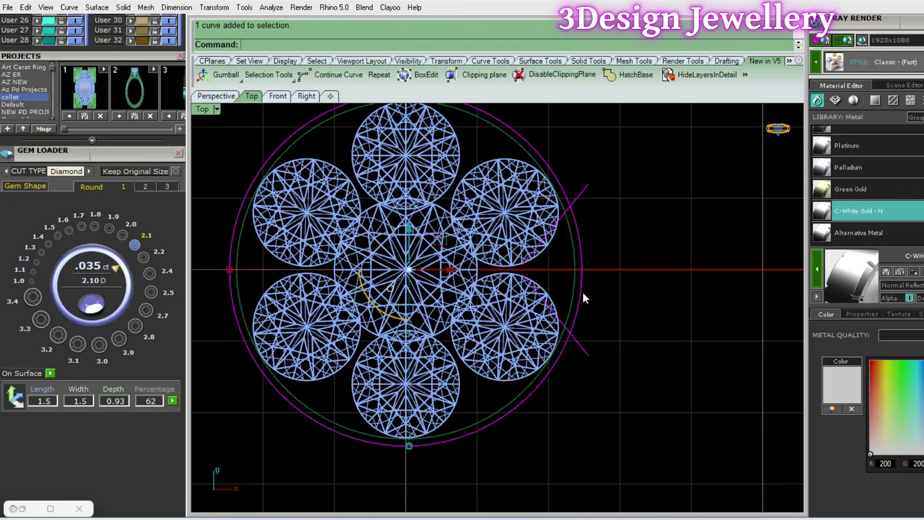
right_click_drag(582, 292, 595, 299)
right_click_drag(593, 253, 598, 270)
type("copy")
key("Return")
type("i")
key("Return")
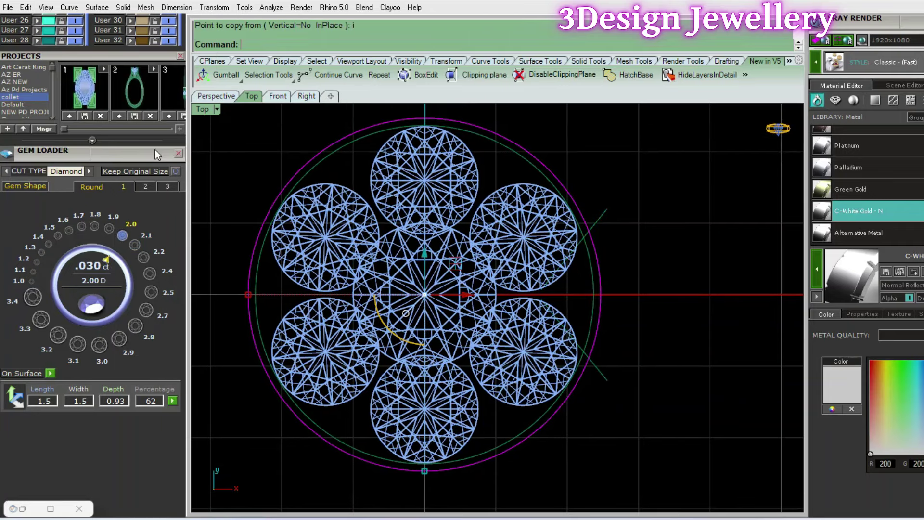
left_click_drag(155, 149, 146, 414)
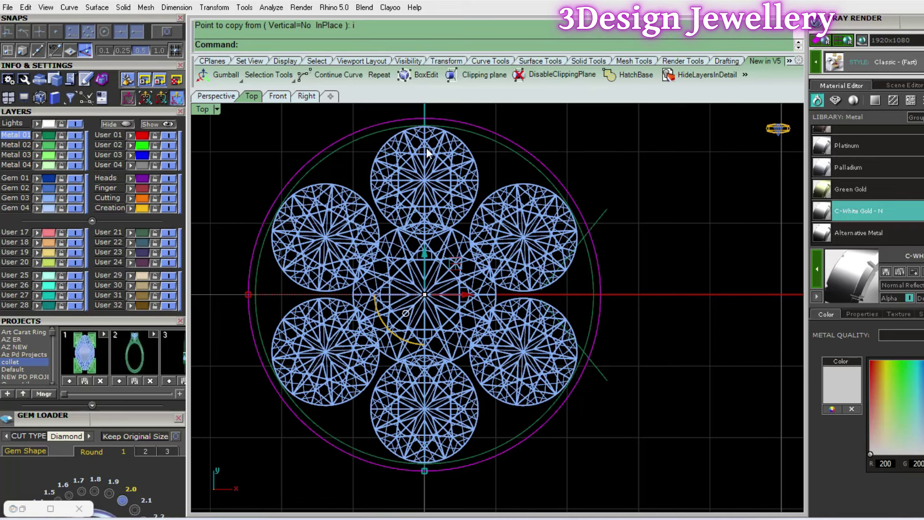
Lock the diagonal guide line and outer circle copy, then hide the gems and other circle
left_click(554, 179)
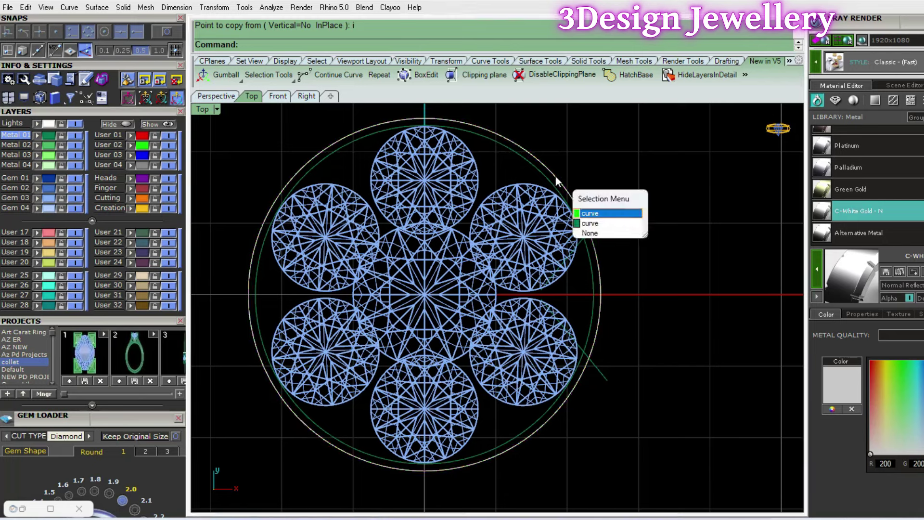
key("Escape")
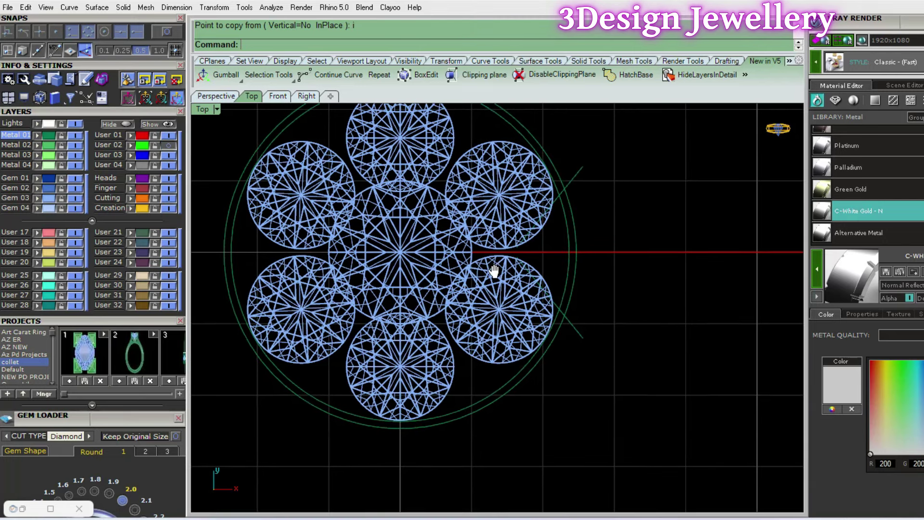
left_click(590, 334)
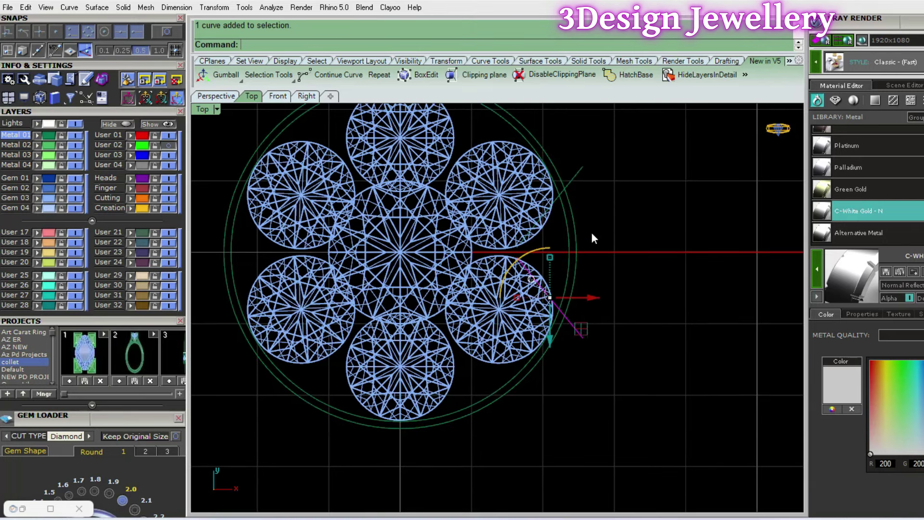
left_click(572, 211, "shift")
key("ctrl+l")
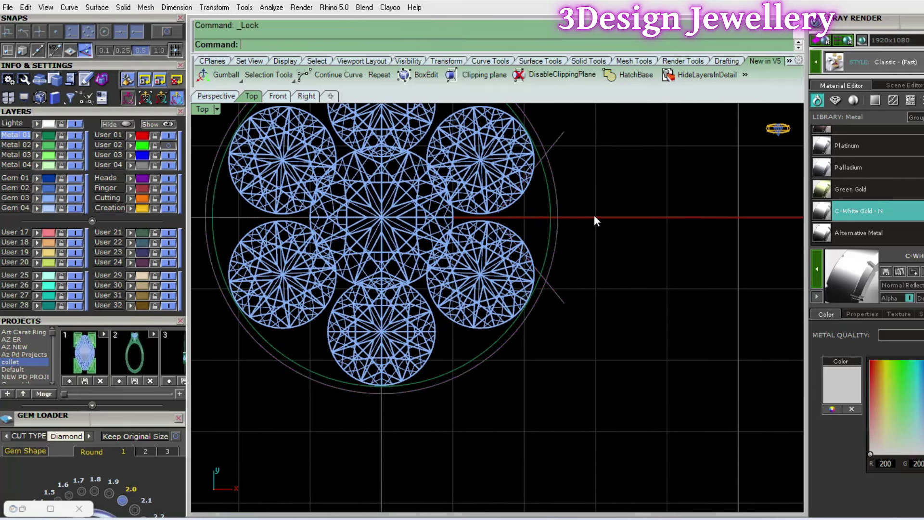
key("ctrl+a")
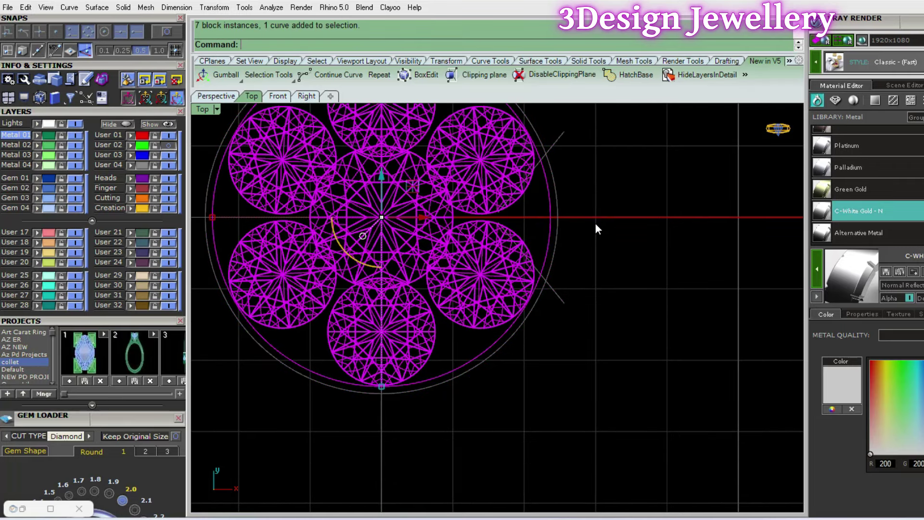
key("ctrl+h")
scroll(595, 232, "up", 2)
mouse_move(547, 261)
right_mouse_down()
mouse_move(547, 312)
mouse_move(519, 314)
right_mouse_up()
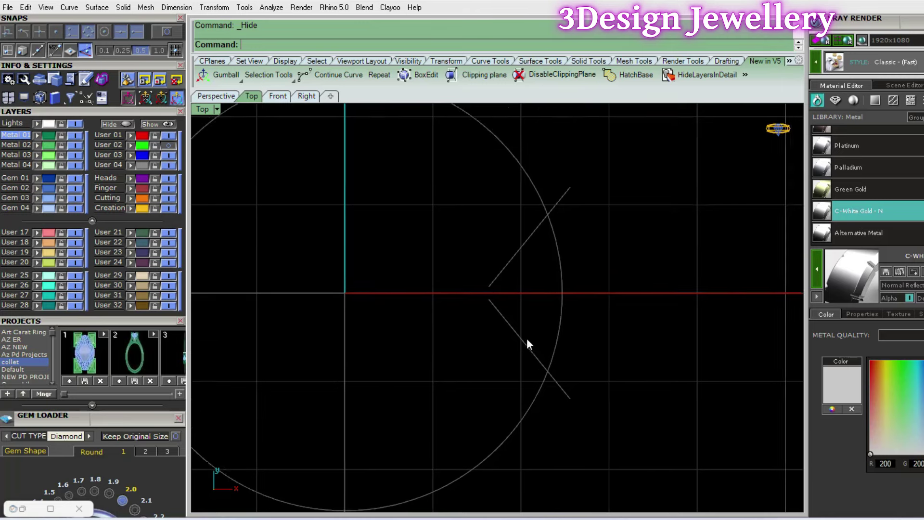
Unlock the curves and extend the two diagonal lines until they meet
key("ctrl+alt+l")
scroll(481, 299, "up", 1)
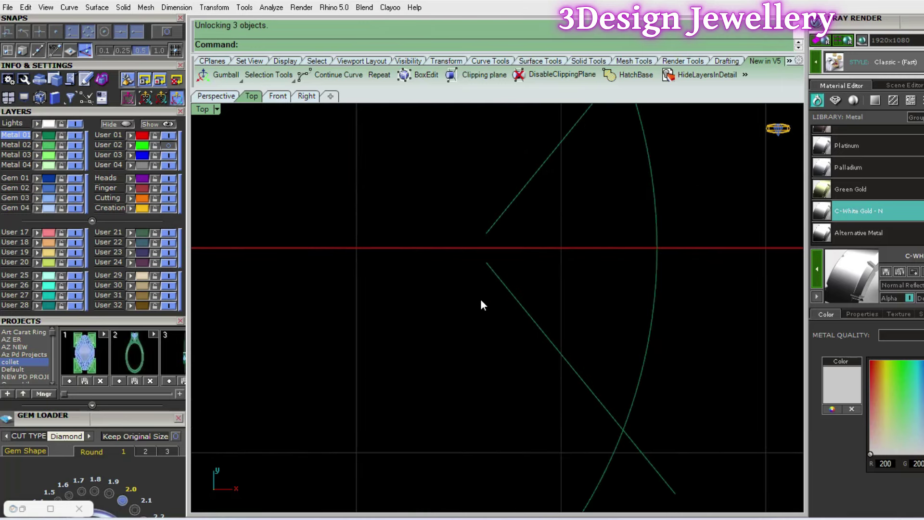
scroll(481, 319, "up", 3)
key("Return")
scroll(520, 310, "up", 2)
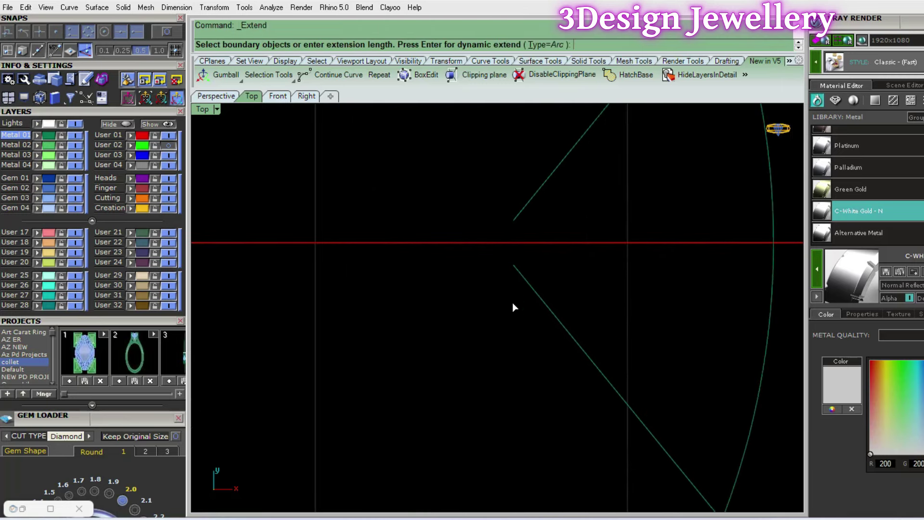
left_click(521, 275)
key("Return")
left_click(455, 219)
key("Return")
key("Return")
left_click(515, 219)
key("Return")
Trim the circle and line ends down to a wedge-shaped sector
left_click(490, 283)
key("Return")
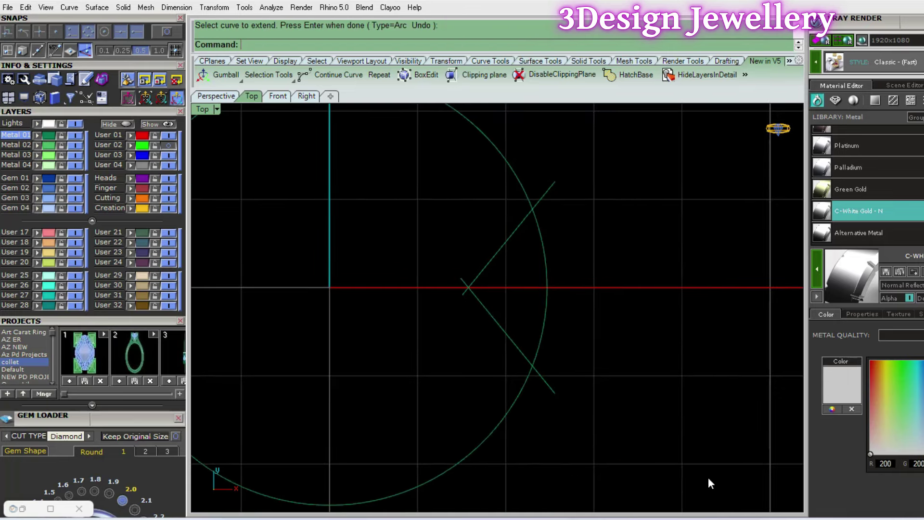
left_click_drag(708, 477, 435, 206)
right_click_drag(437, 223, 447, 228)
type("trim")
key("Return")
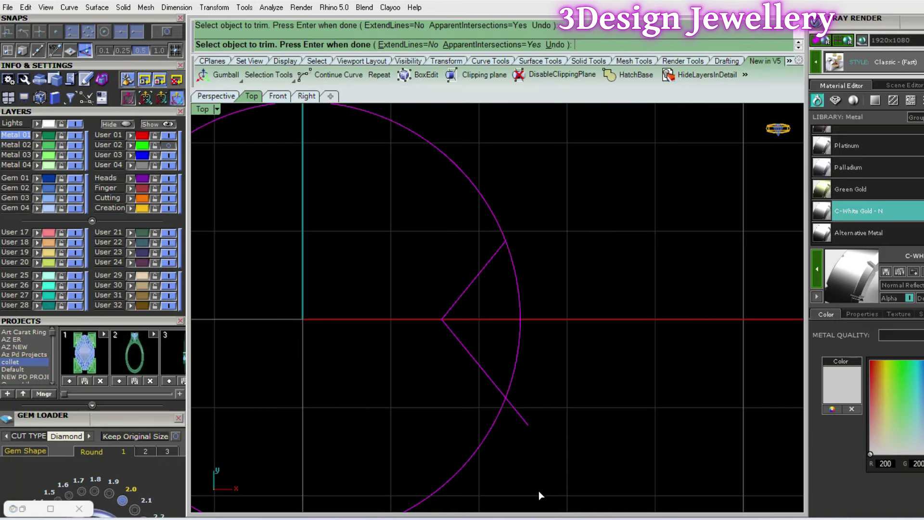
left_click(509, 409)
key("Return")
Join the two lines and arc into one closed wedge curve
key("Escape")
left_click_drag(382, 172, 630, 420)
right_click_drag(530, 327, 571, 310)
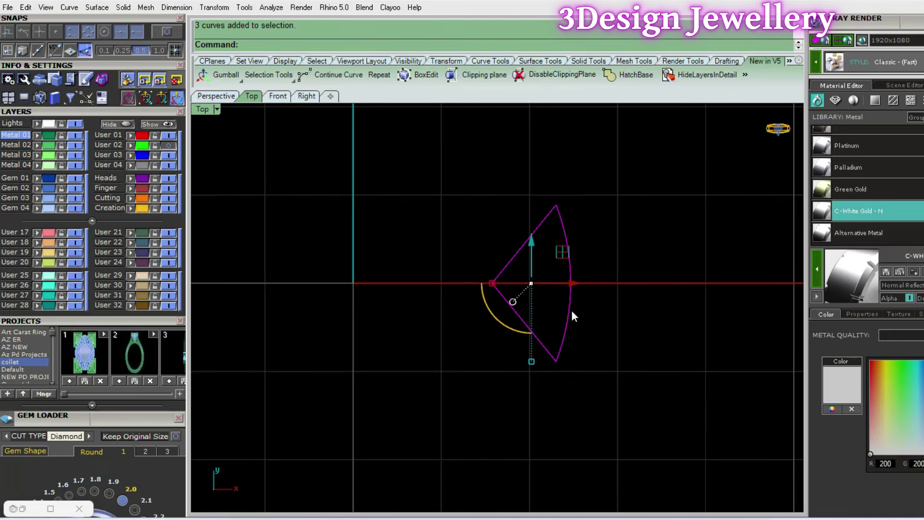
key("ctrl+j")
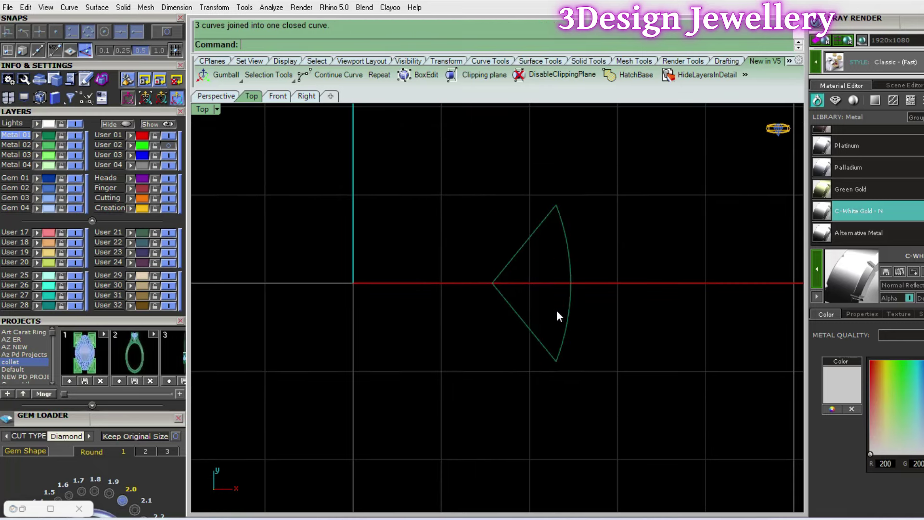
left_click(529, 337)
Show the hidden diamonds and lower the seven-gem cluster in the maximized Front view
type("sh")
key("Return")
scroll(532, 332, "down", 3)
mouse_move(537, 353)
right_mouse_down("ctrl+shift")
mouse_move(533, 303)
mouse_move(478, 326)
right_mouse_up("ctrl+shift")
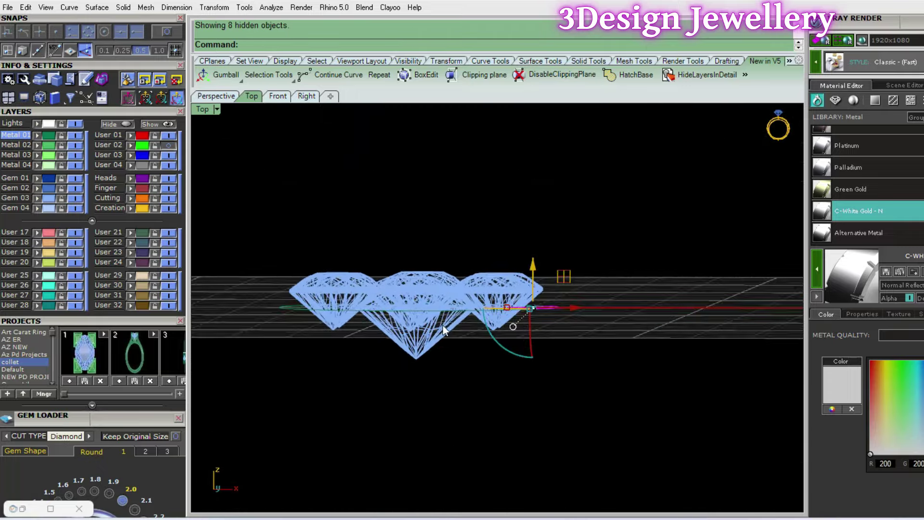
key("ctrl+F5")
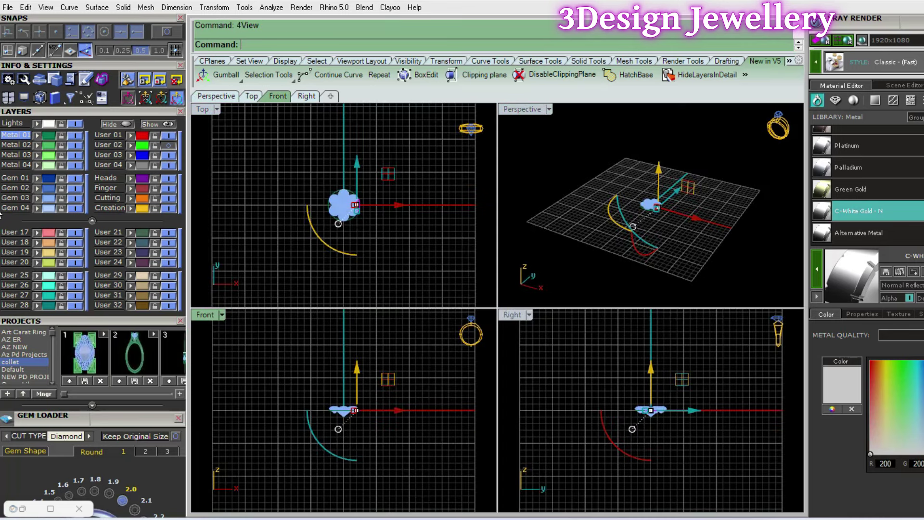
left_click(48, 198)
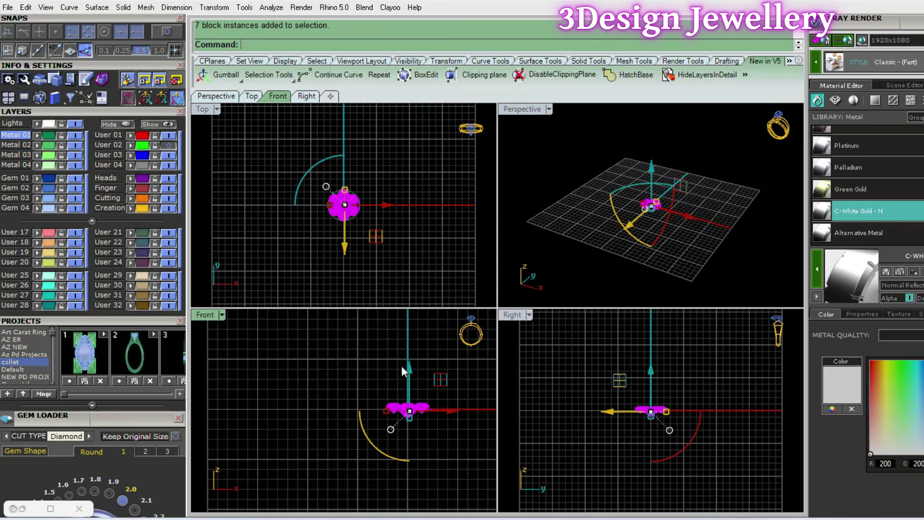
double_click(209, 315)
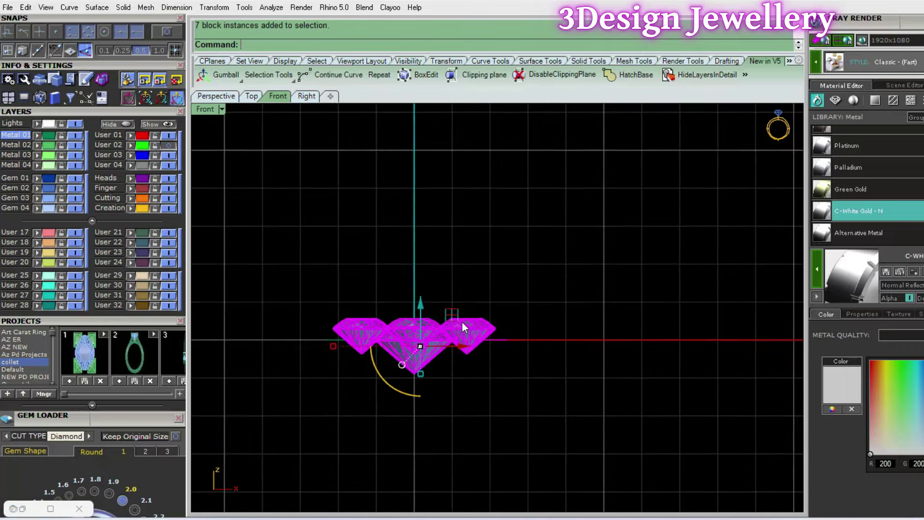
scroll(462, 322, "up", 3)
left_click_drag(408, 327, 419, 350)
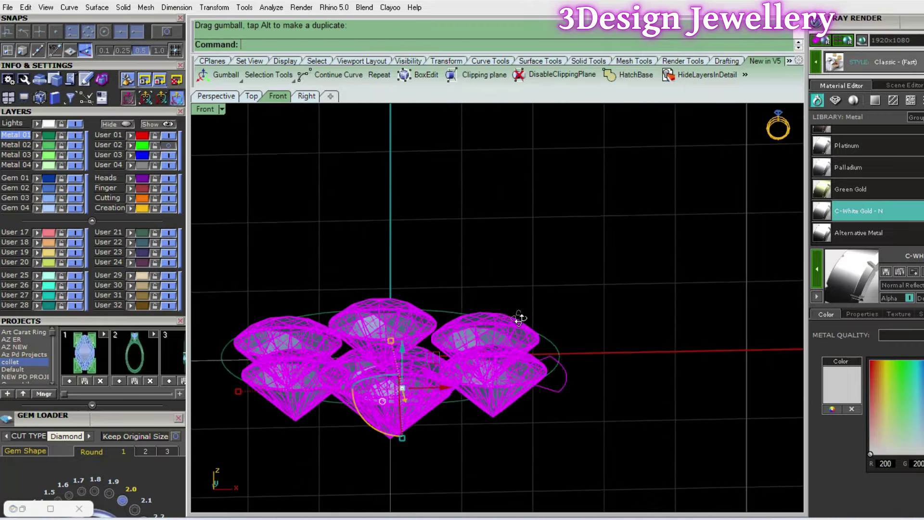
right_click_drag(512, 314, 537, 371, "ctrl+shift")
Move the wedge curve up 0.8 above the stones with the gumball
left_click(565, 390)
key("ctrl+F5")
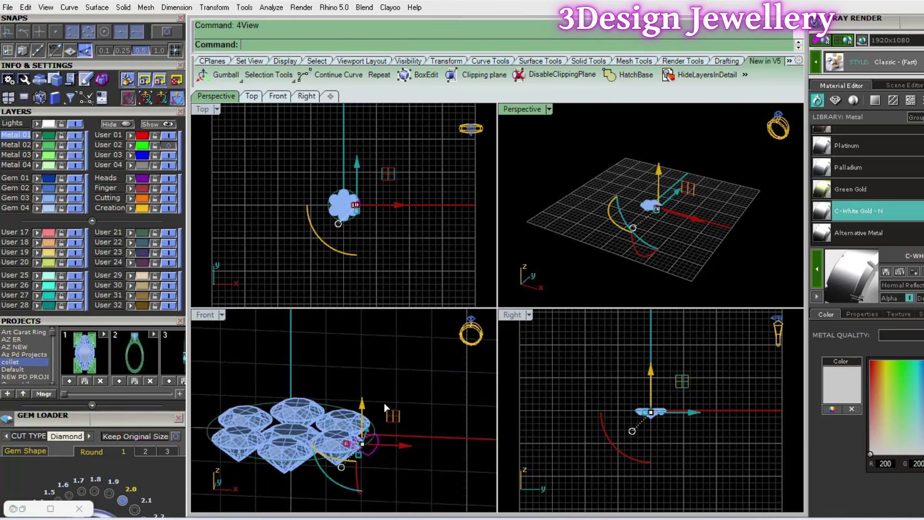
double_click(207, 317)
scroll(411, 319, "up", 5)
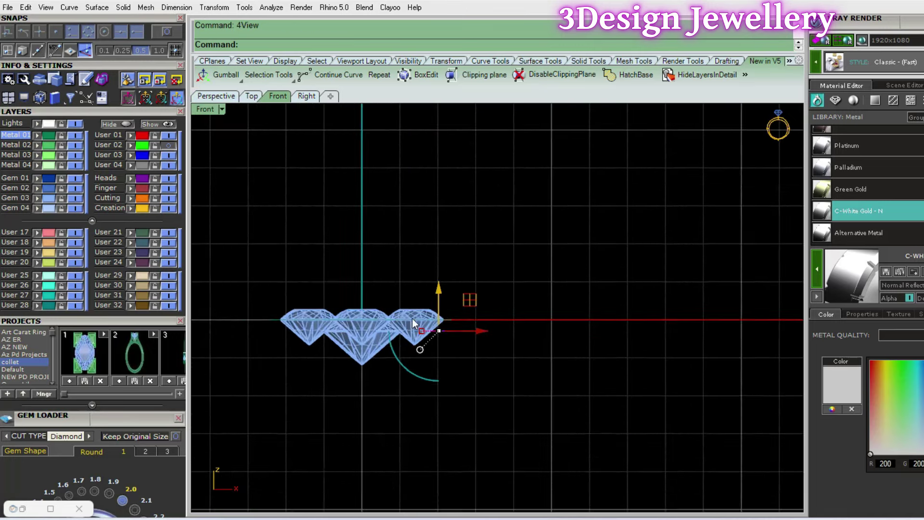
scroll(478, 325, "up", 5)
left_click_drag(475, 312, 468, 286)
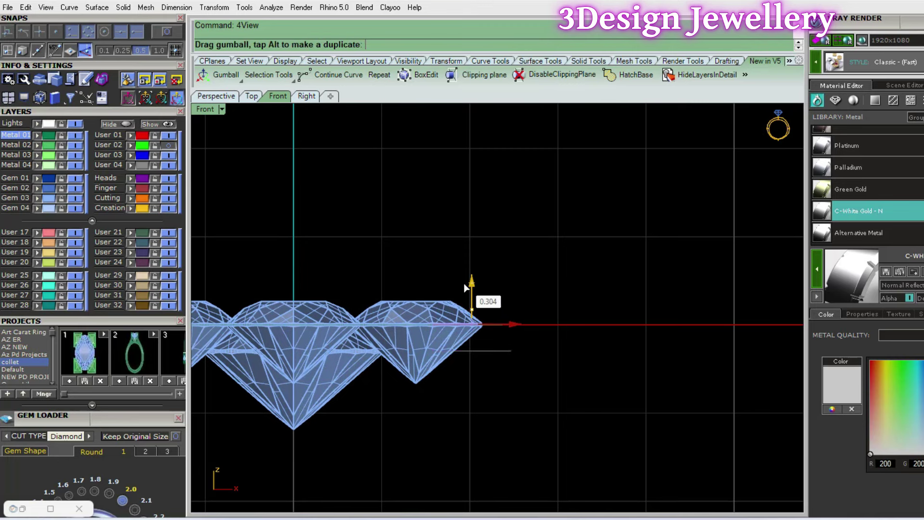
left_click(469, 285)
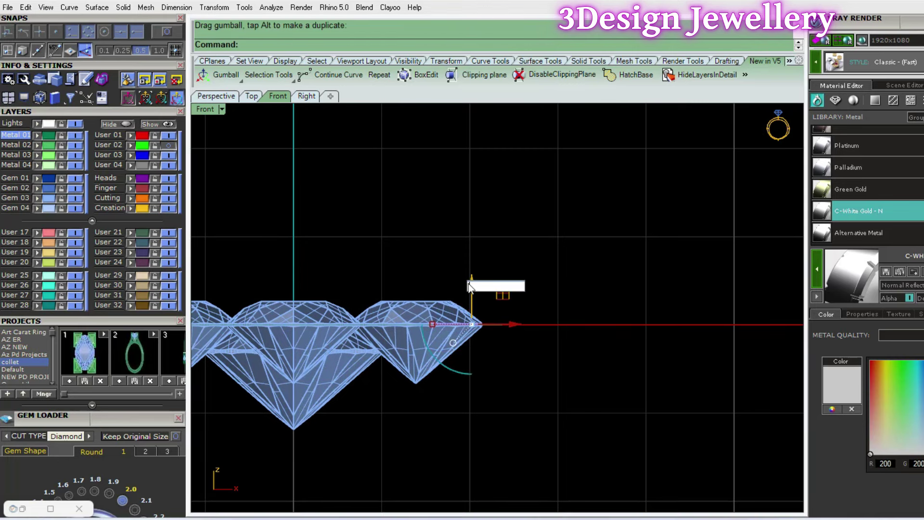
type("0.8")
key("Return")
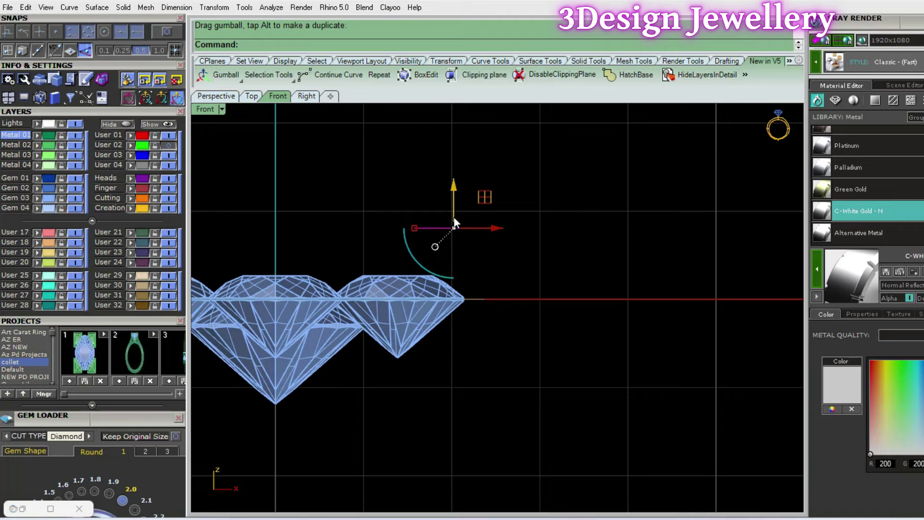
Extrude the wedge curve into a solid prong wedge and select the outer circle
key("Return")
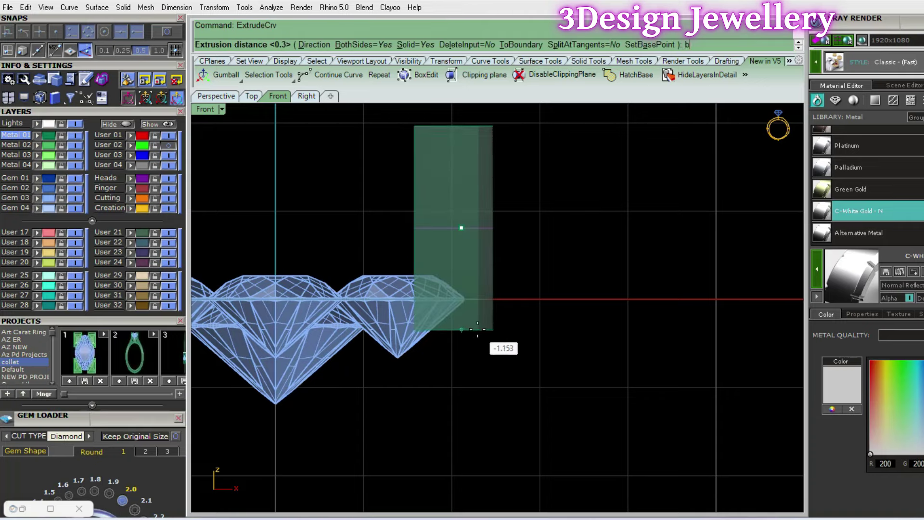
left_click(481, 337)
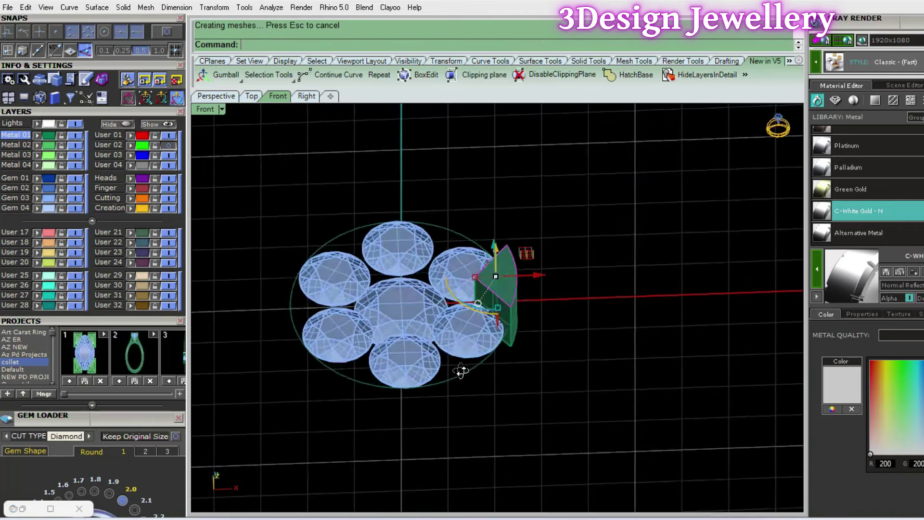
left_click(298, 361)
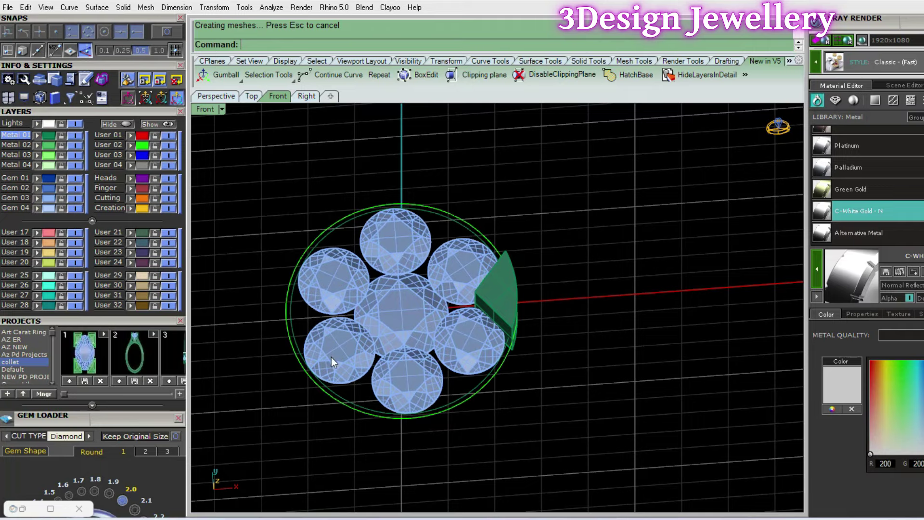
left_click(365, 417)
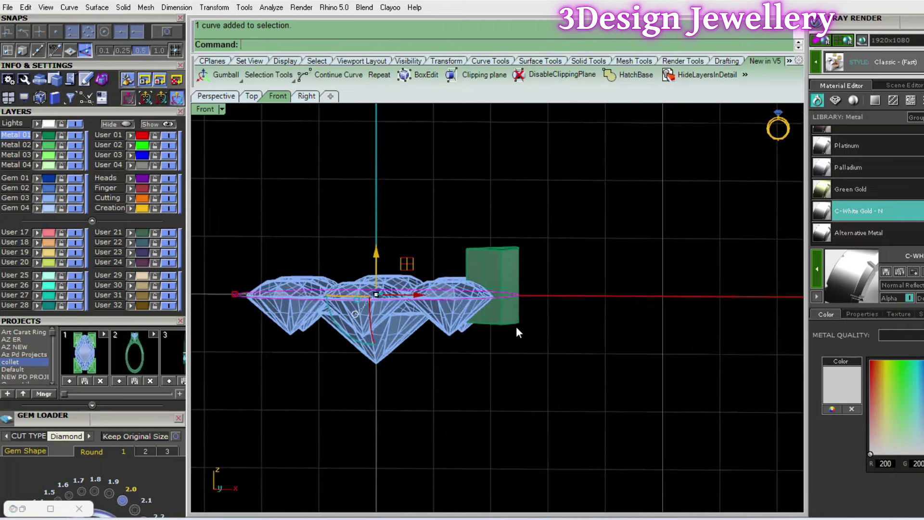
type("rotate")
key("Return")
key("Escape")
Extrude the outer circle downward into a solid base disc and switch to shaded 4View
type("extrudecrv")
key("Return")
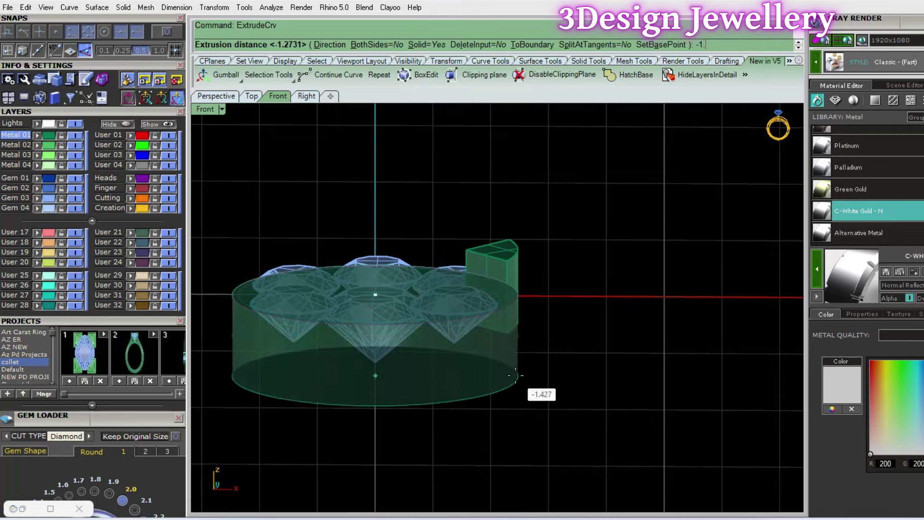
key("Return")
right_click_drag(515, 376, 486, 312)
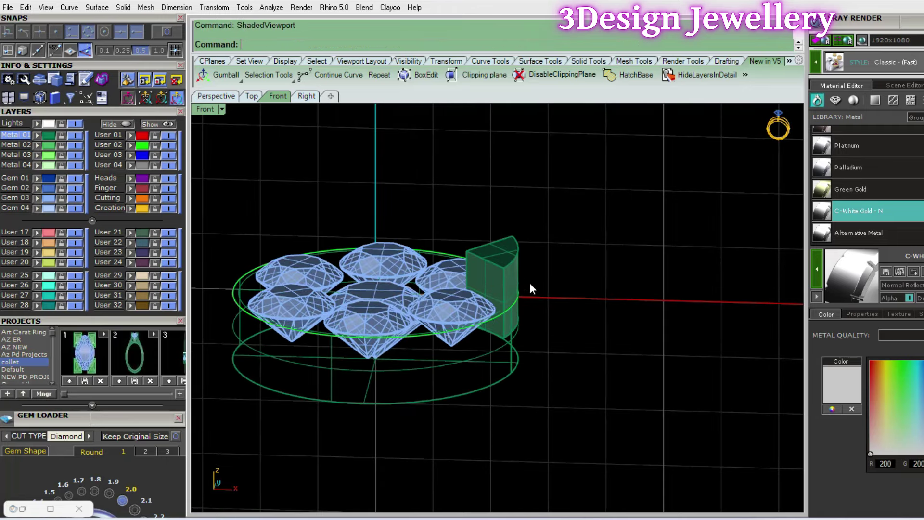
right_click_drag(530, 284, 528, 328)
key("Return")
left_click(488, 384)
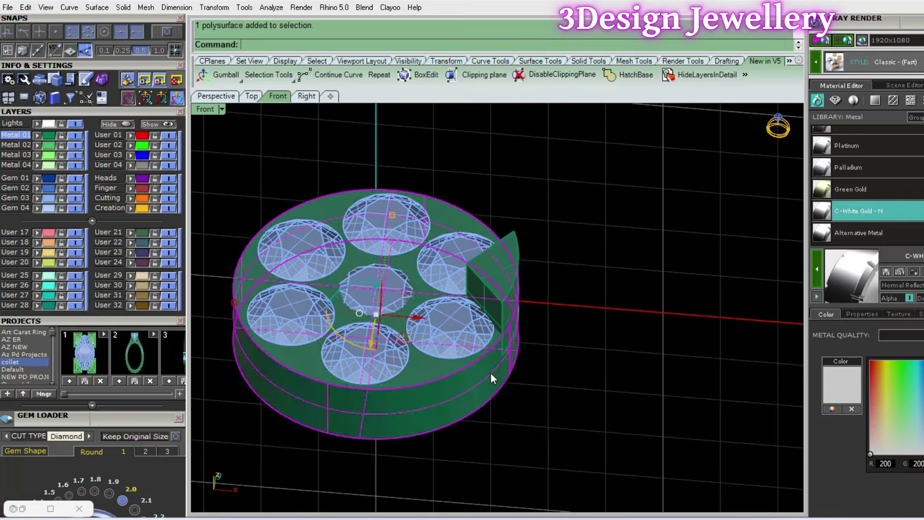
mouse_move(490, 373)
right_mouse_down()
mouse_move(484, 387)
mouse_move(432, 318)
mouse_move(337, 346)
right_mouse_up()
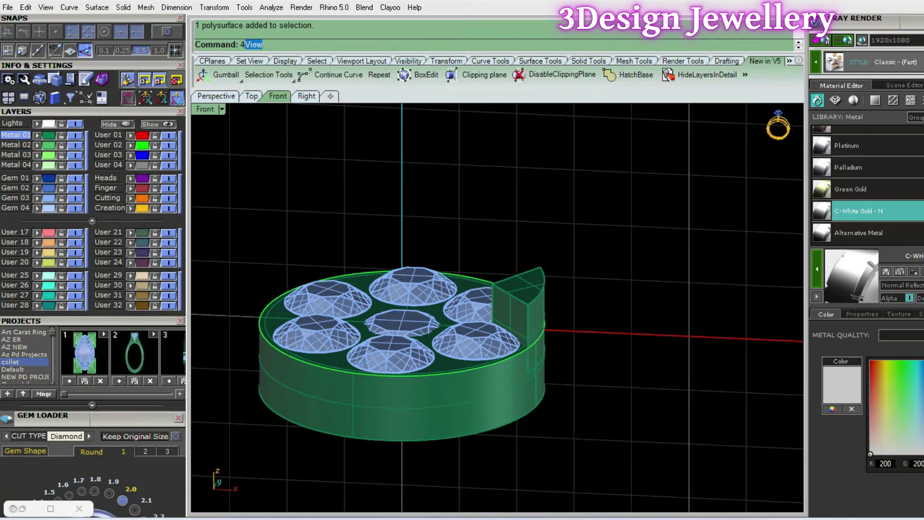
type("4View")
key("Return")
Draw a three-point interpolated arc sloping over the wedge in the Front view
double_click(206, 314)
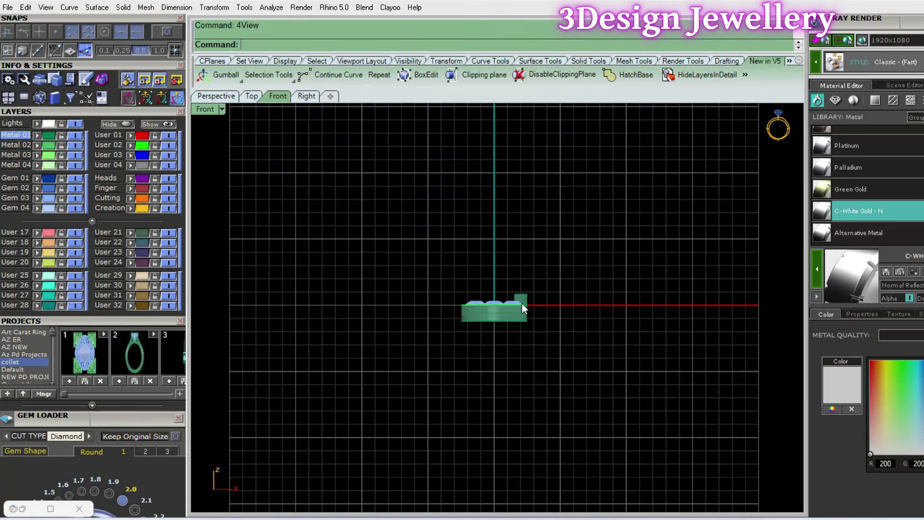
scroll(522, 301, "up", 5)
right_click_drag(522, 302, 535, 312)
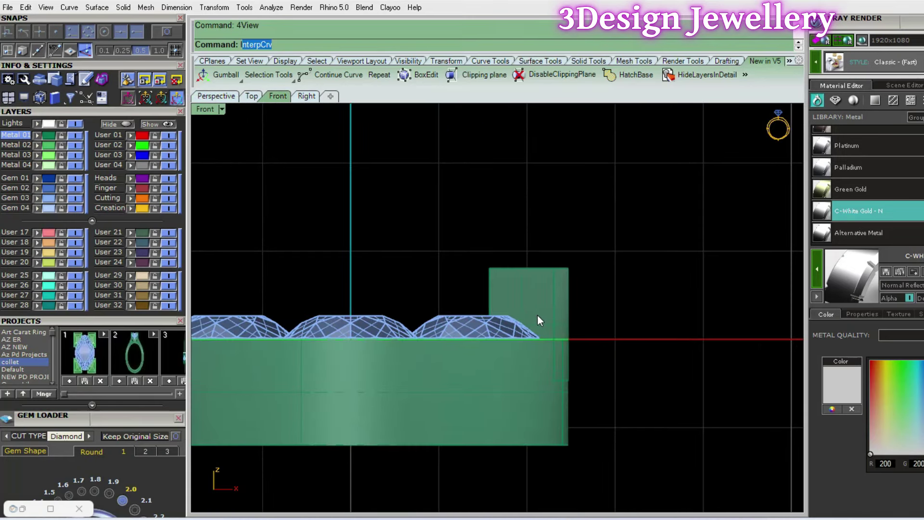
key("Return")
scroll(529, 298, "up", 5)
left_click(417, 234)
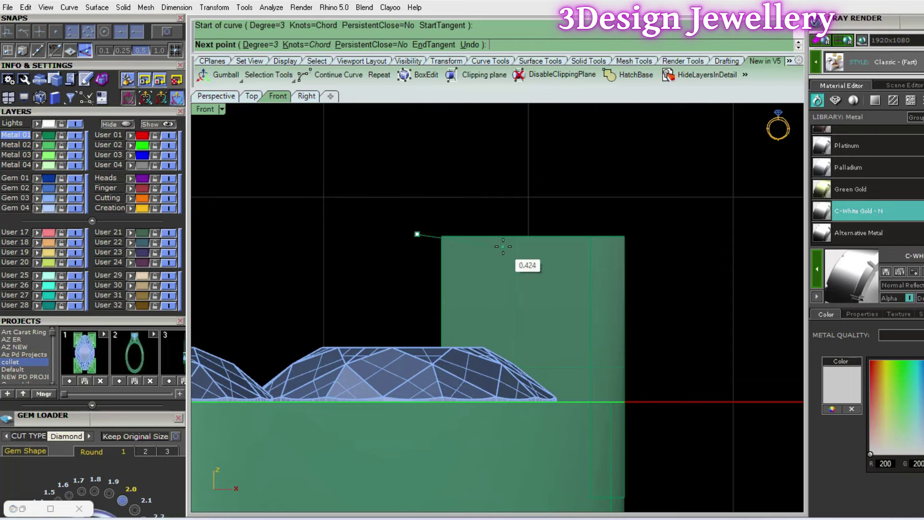
left_click(503, 247)
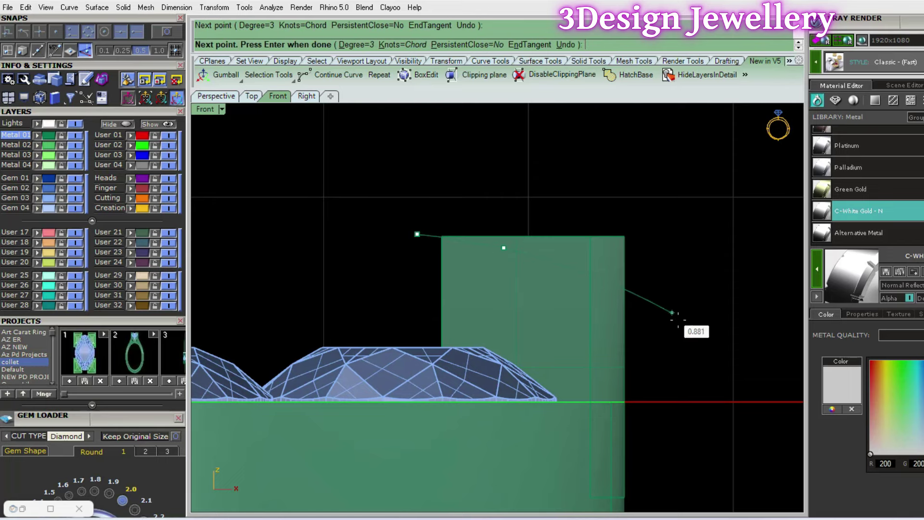
left_click(691, 362)
key("Return")
right_click_drag(559, 290, 599, 314)
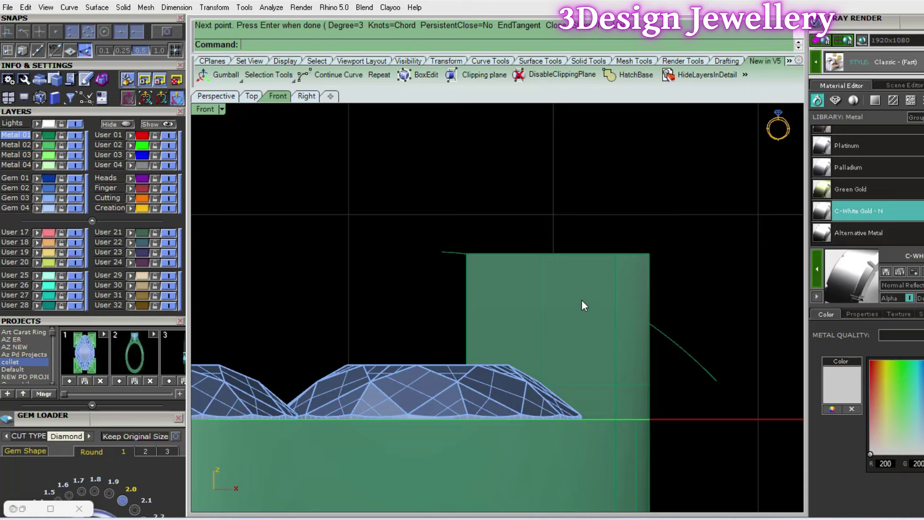
left_click(458, 258)
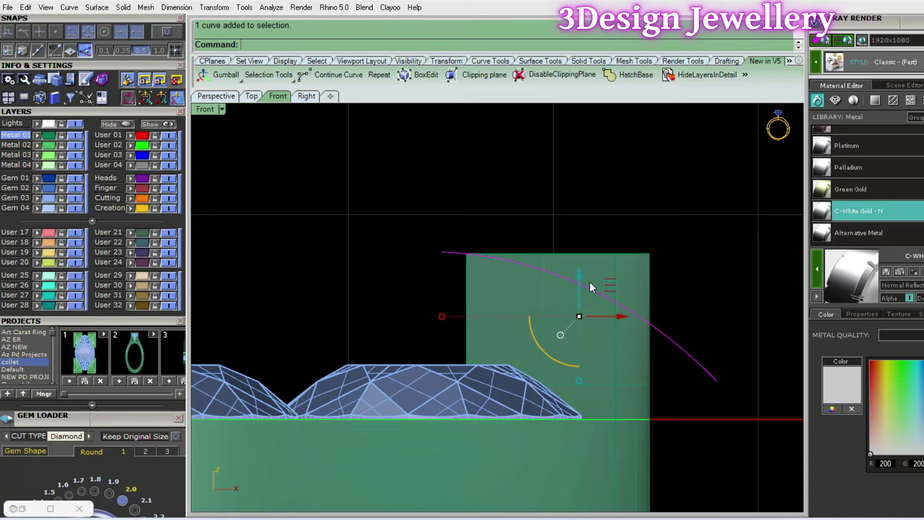
left_click_drag(590, 282, 587, 283)
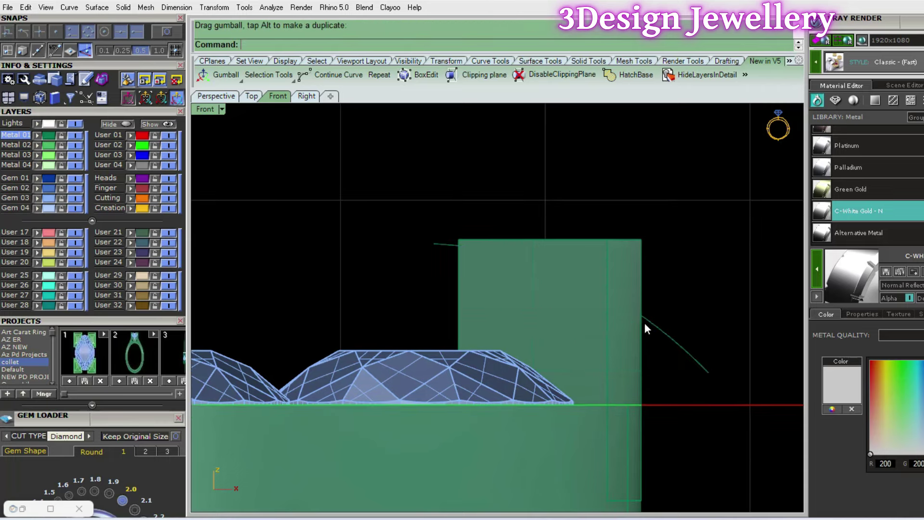
Extrude the arc into a curved cutting surface through the wedge
left_click(669, 336)
mouse_move(664, 282)
right_mouse_down("ctrl+shift")
mouse_move(498, 360)
mouse_move(520, 344)
right_mouse_up("ctrl+shift")
left_click(607, 333)
left_click(579, 320)
mouse_move(579, 320)
right_mouse_down("ctrl+shift")
mouse_move(525, 308)
mouse_move(558, 316)
right_mouse_up("ctrl+shift")
BooleanSplit the wedge with the curved surface, deleting then restoring a leftover piece
type("BooleanSplit")
key("Return")
left_click(564, 284)
key("Return")
left_click(524, 275)
key("Delete")
key("ctrl+z")
right_click_drag(524, 277, 545, 314, "ctrl+shift")
key("Escape")
Re-split the wedge piece with the curved surface and pick the piece to remove
scroll(543, 284, "up", 3)
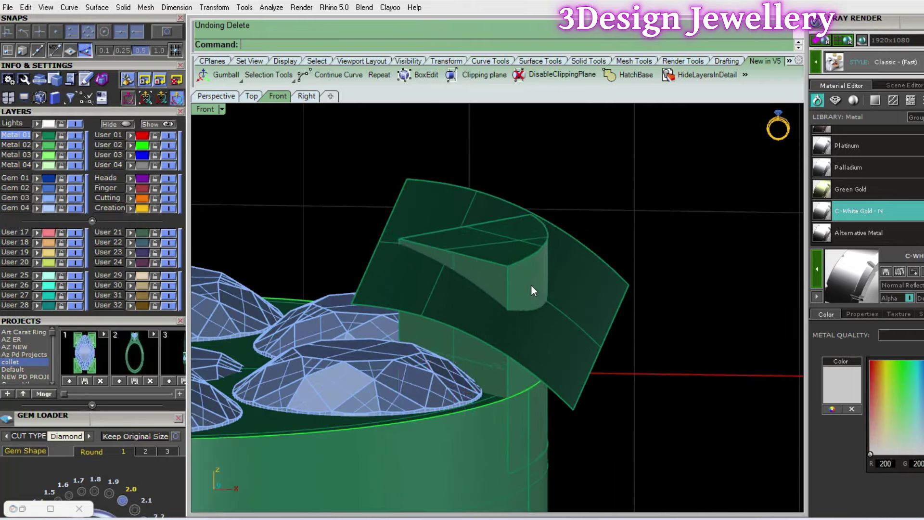
left_click(530, 285)
scroll(593, 303, "up", 2)
right_click(593, 303)
left_click(598, 305)
key("Return")
left_click(515, 292)
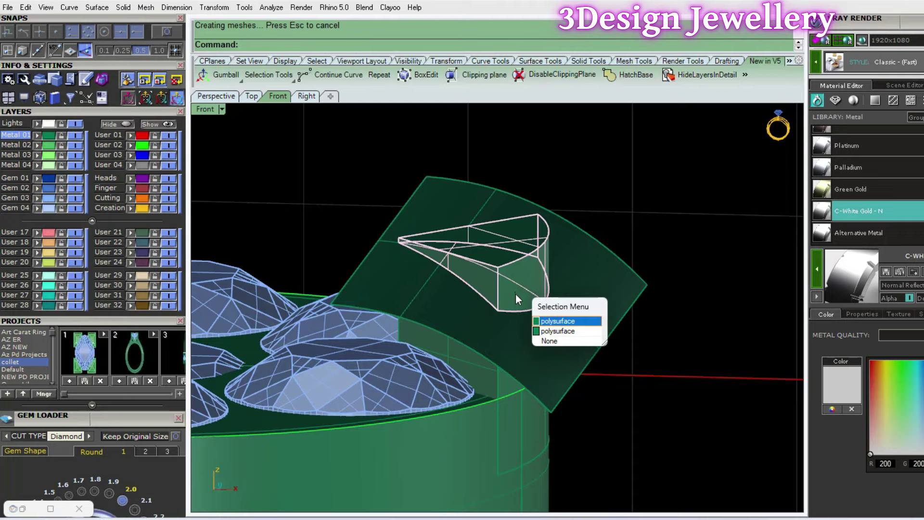
Delete the offcut and fillet the prong wedge's edges with radius 0.100
key("Delete")
mouse_move(513, 283)
right_mouse_down("ctrl+shift")
mouse_move(517, 259)
mouse_move(530, 325)
mouse_move(413, 330)
mouse_move(443, 290)
mouse_move(475, 296)
right_mouse_up("ctrl+shift")
type("filletedge")
key("Return")
left_click_drag(345, 200, 644, 307)
key("Return")
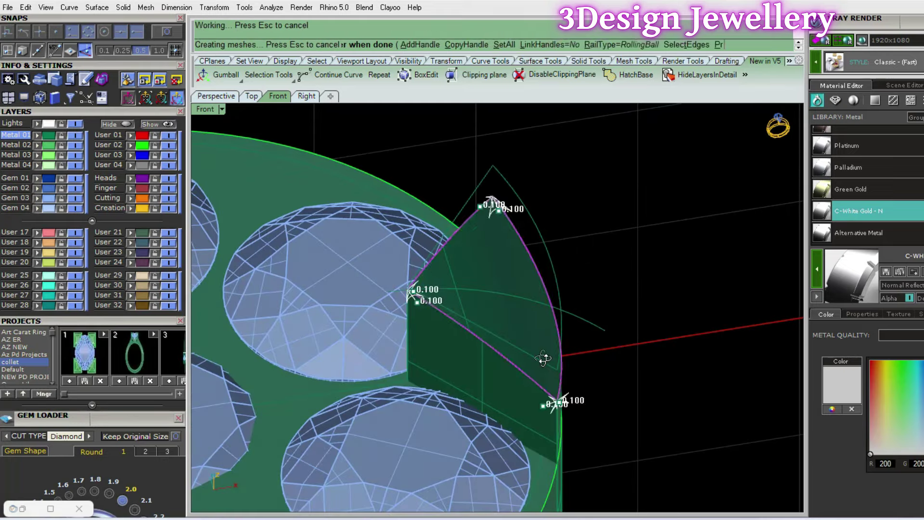
key("Return")
Zoom out and window-select the six outer diamonds
scroll(534, 353, "down", 2)
scroll(530, 352, "down", 2)
scroll(527, 350, "down", 2)
scroll(523, 349, "down", 1)
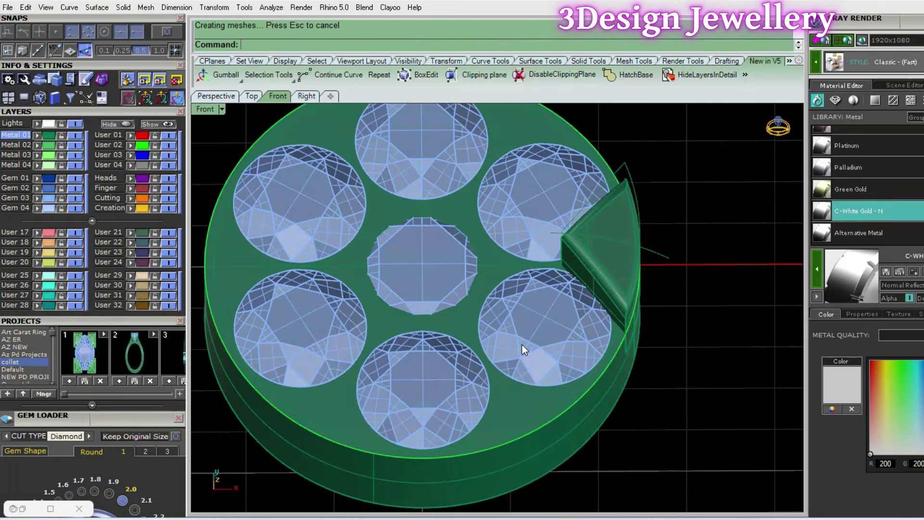
mouse_move(451, 389)
right_mouse_down()
mouse_move(549, 336)
mouse_move(523, 322)
mouse_move(601, 275)
right_mouse_up()
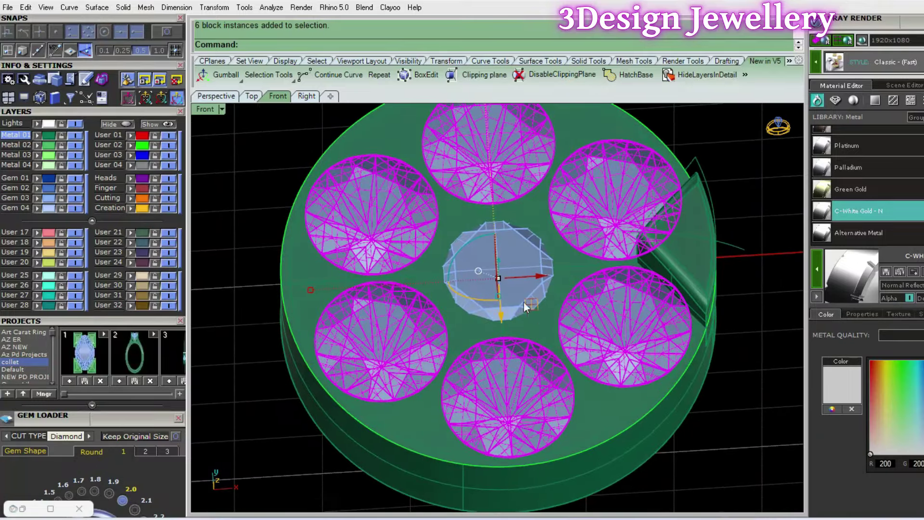
Add Pilot Hole Straight gem cutters beneath the six outer diamonds
middle_click(601, 275)
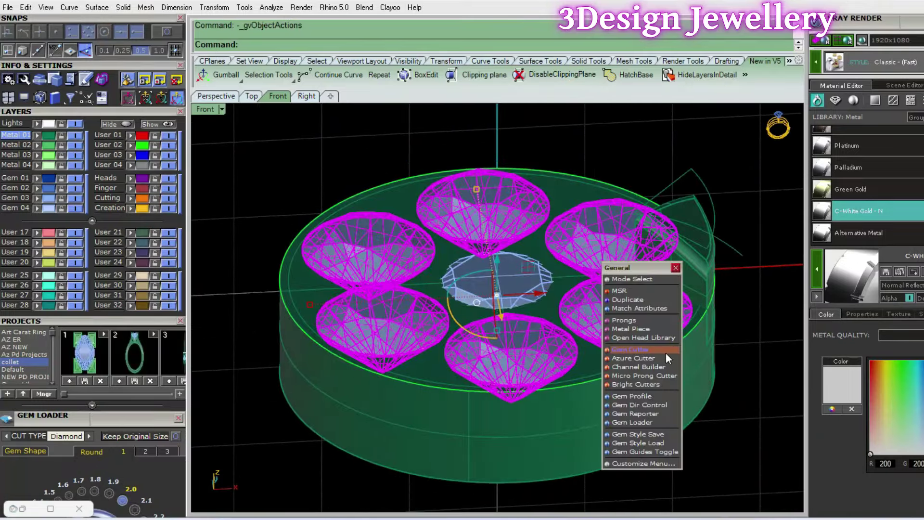
left_click(666, 353)
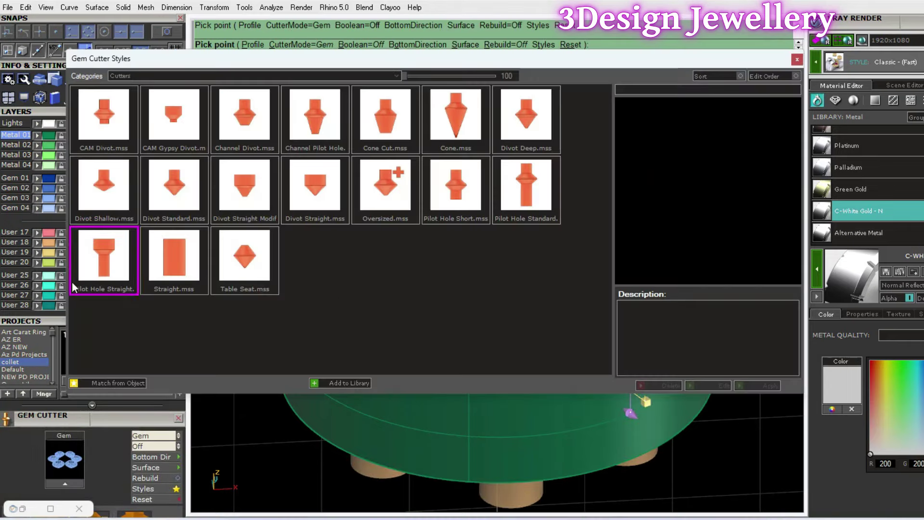
left_click(110, 266)
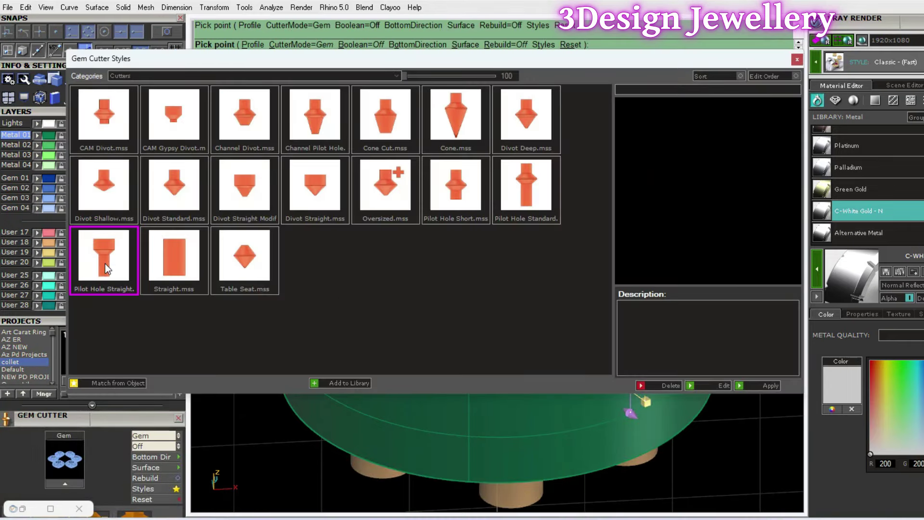
left_click(739, 385)
mouse_move(601, 313)
right_mouse_down()
mouse_move(597, 446)
mouse_move(576, 333)
right_mouse_up()
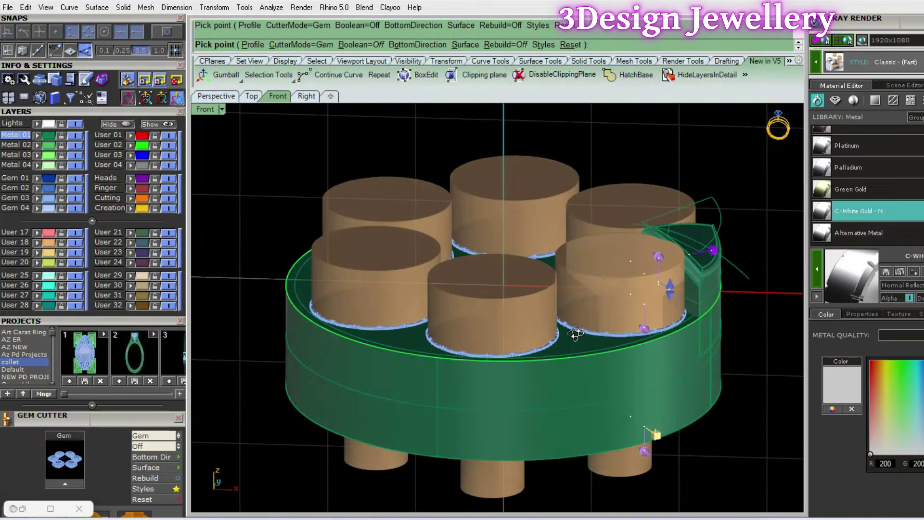
key("Return")
Subtract the six cutters from the base disc with BooleanDifference (bd)
left_click(576, 333)
mouse_move(591, 414)
right_mouse_down()
mouse_move(579, 340)
mouse_move(610, 331)
right_mouse_up()
type("bd")
key("Return")
key("Return")
left_click(499, 265)
right_click_drag(502, 262, 532, 242)
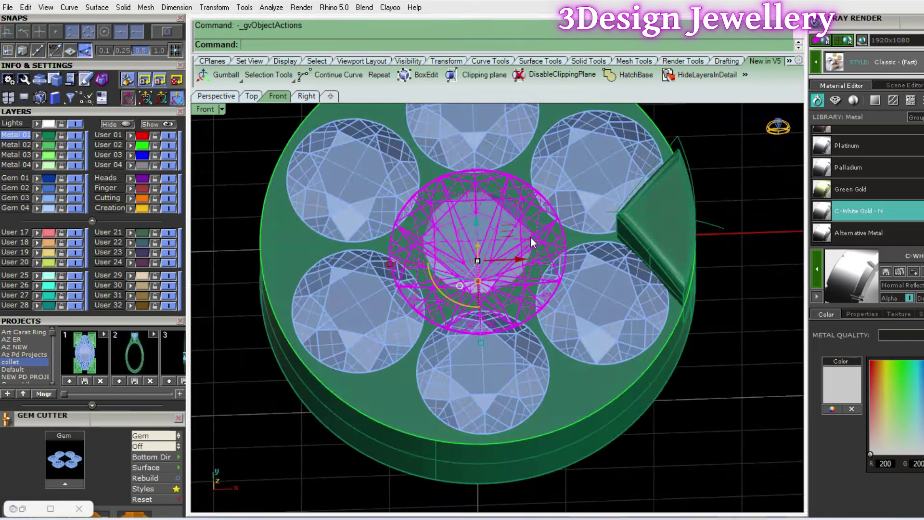
Add a Pilot Hole Straight cutter under the centre diamond and subtract it from the disc
middle_click(532, 242)
left_click(585, 348)
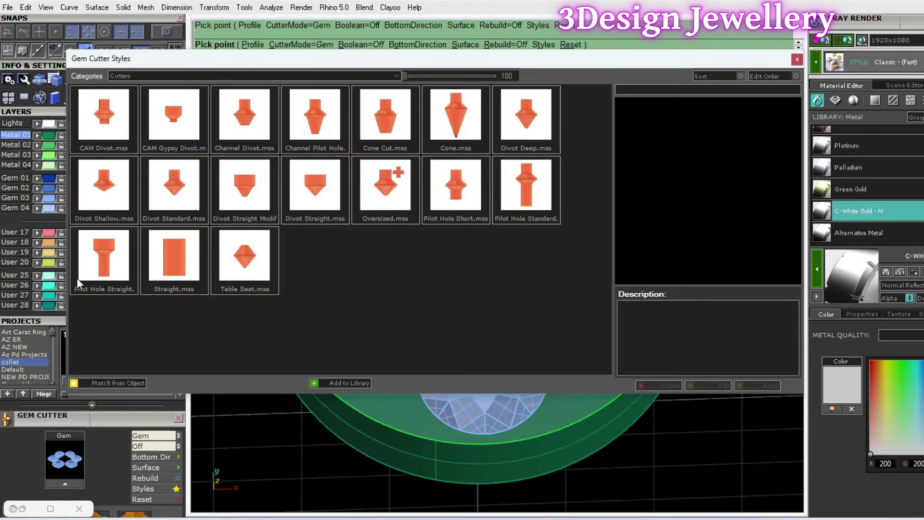
double_click(77, 279)
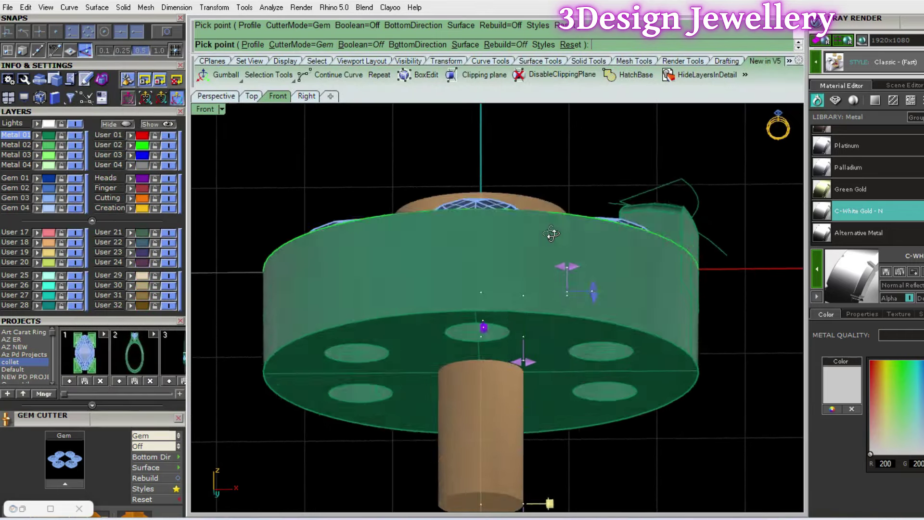
key("Return")
scroll(529, 278, "up", 2)
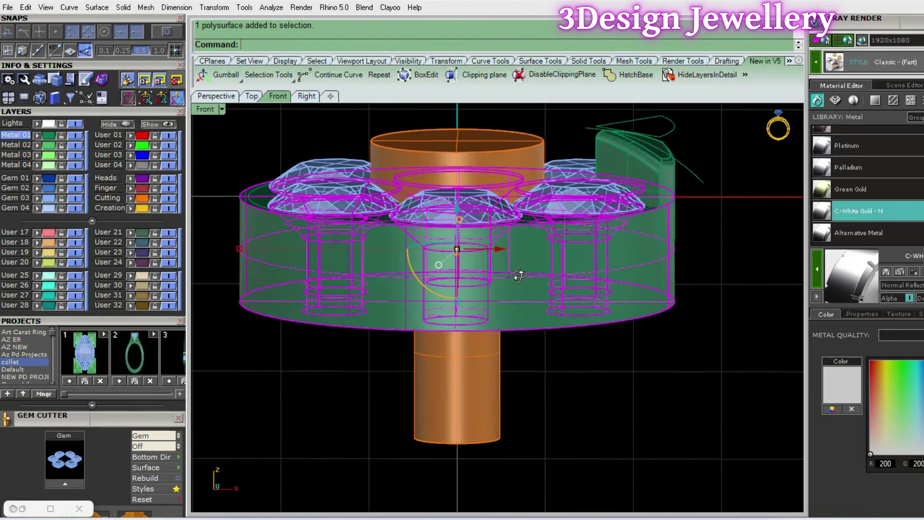
left_click(471, 409)
key("Return")
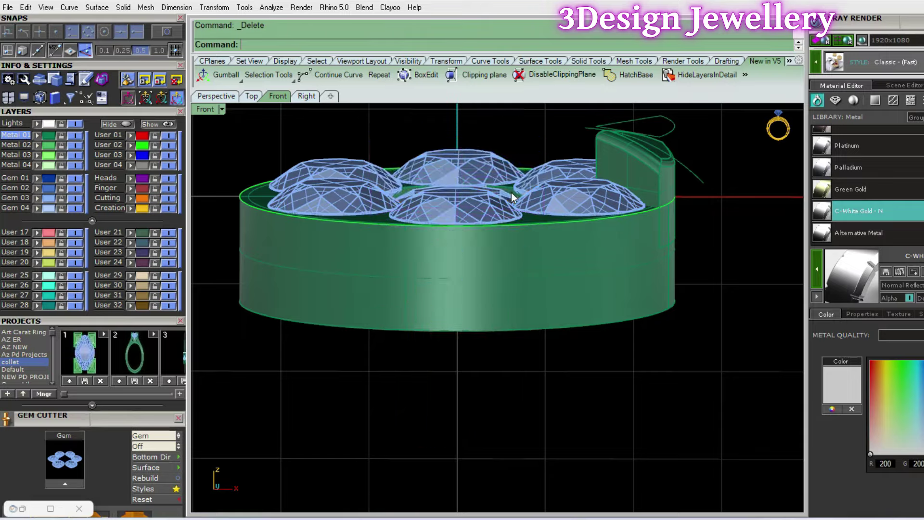
right_click_drag(512, 198, 545, 280)
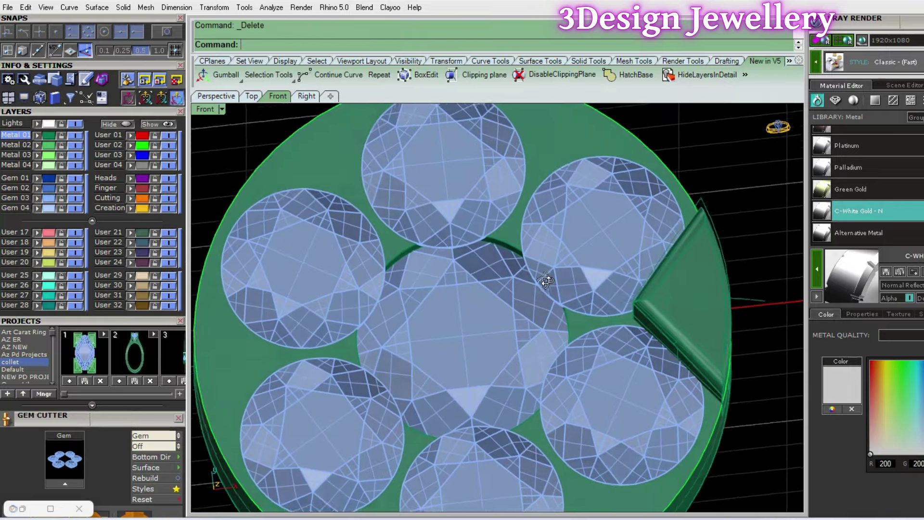
Select the prong and enlarge the top view of the four-viewport layout
mouse_move(546, 281)
right_mouse_down()
mouse_move(524, 308)
mouse_move(518, 275)
right_mouse_up()
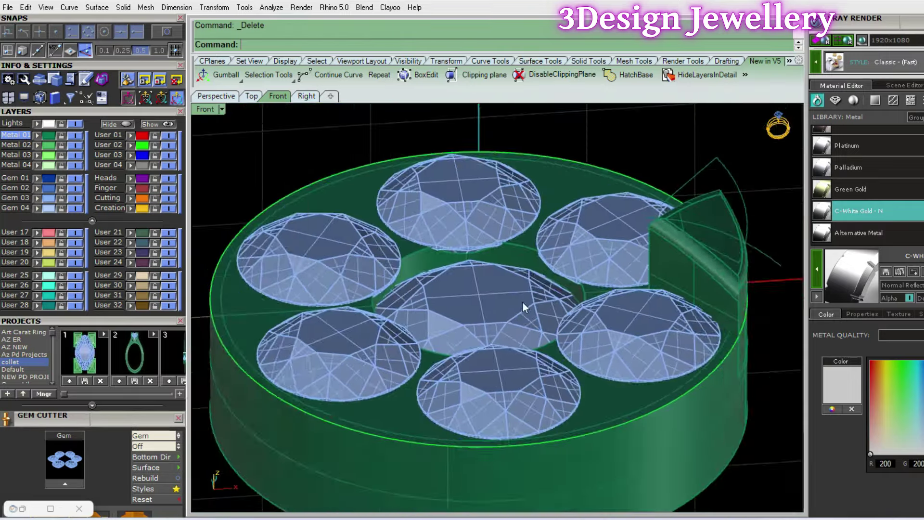
scroll(518, 274, "up", 3)
scroll(516, 300, "up", 3)
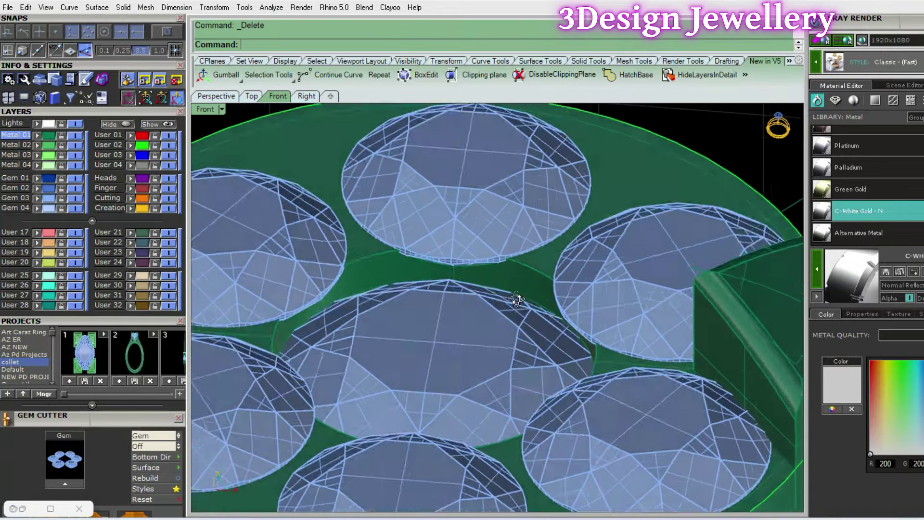
key("Home")
key("Home")
key("Home")
left_click(629, 324)
key("ctrl+F5")
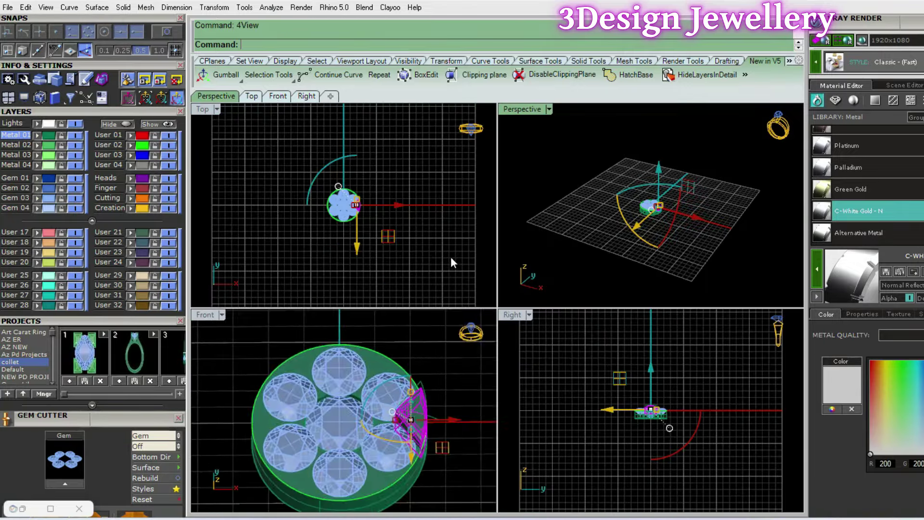
double_click(197, 108)
scroll(553, 250, "up", 5)
scroll(522, 262, "up", 3)
scroll(523, 267, "up", 1)
Polar-array the prong into 6 items around the origin, then view it shaded and in 4View
type("ap")
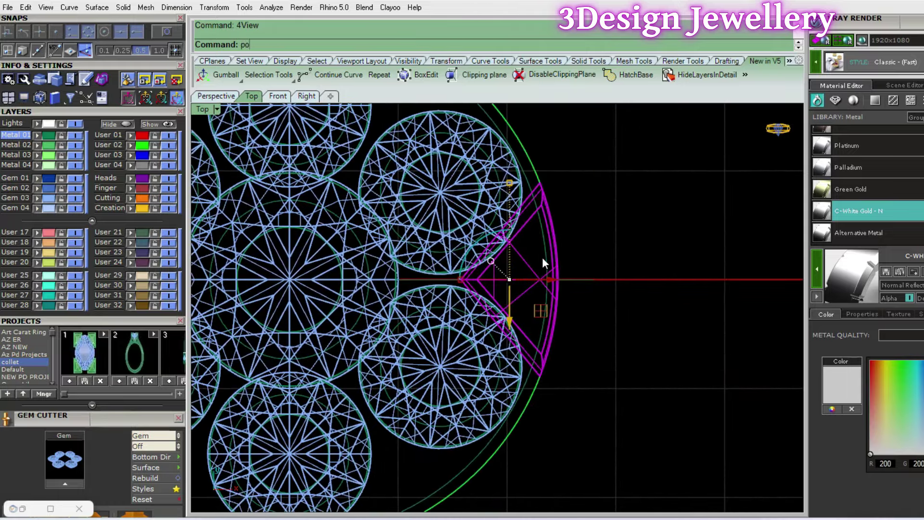
key("Return")
type("0")
key("Return")
key("Return")
key("Return")
key("Return")
scroll(555, 277, "down", 3)
type("sv")
key("Return")
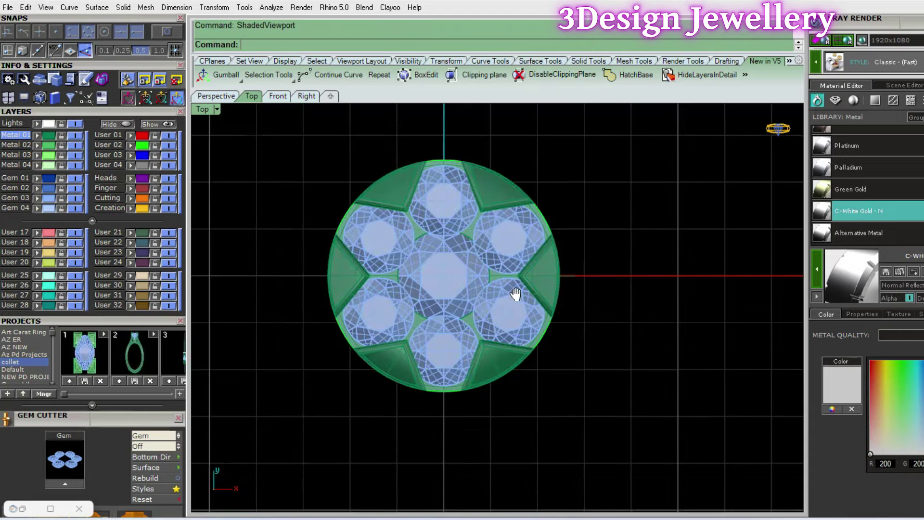
mouse_move(539, 340)
right_mouse_down()
mouse_move(551, 319)
mouse_move(536, 178)
mouse_move(500, 229)
mouse_move(525, 438)
mouse_move(652, 313)
mouse_move(473, 290)
mouse_move(270, 313)
right_mouse_up()
type("4view")
key("Return")
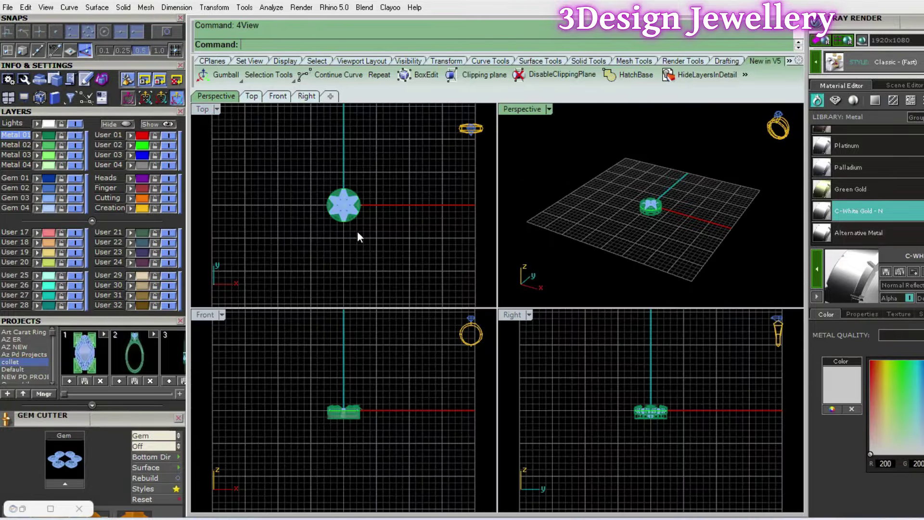
Group the whole collet with its diamonds and slide it left along x
double_click(201, 109)
scroll(455, 284, "up", 2)
scroll(454, 276, "up", 3)
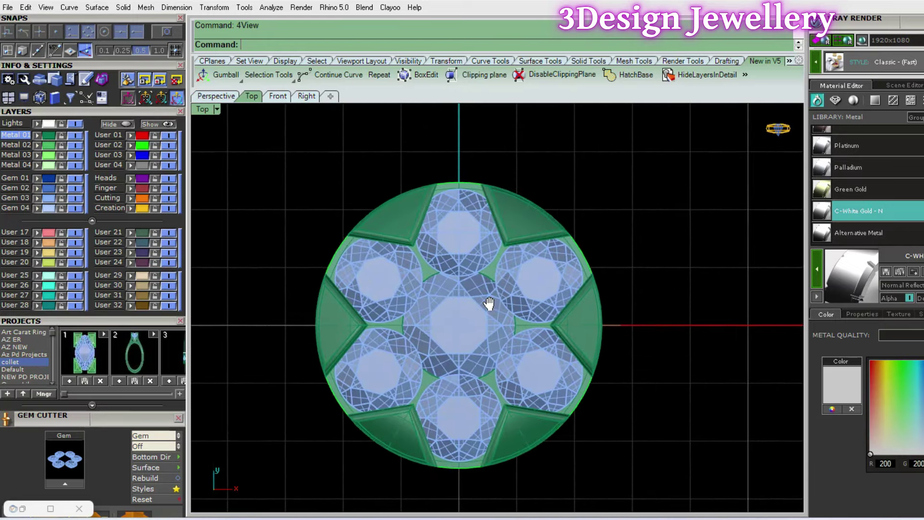
scroll(463, 288, "down", 3)
right_click_drag(481, 298, 521, 335)
scroll(521, 335, "down", 2)
left_click_drag(571, 413, 394, 226)
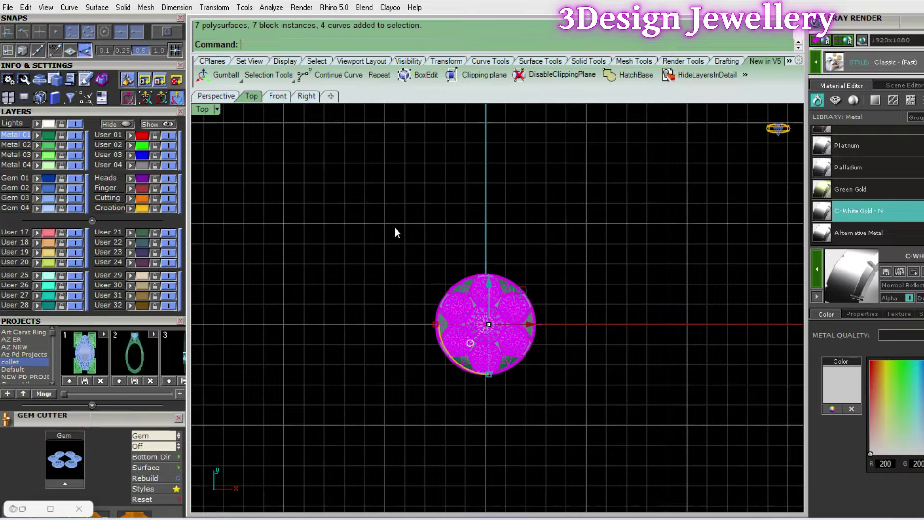
right_click_drag(394, 226, 457, 250)
key("ctrl+g")
left_click_drag(585, 342, 395, 359)
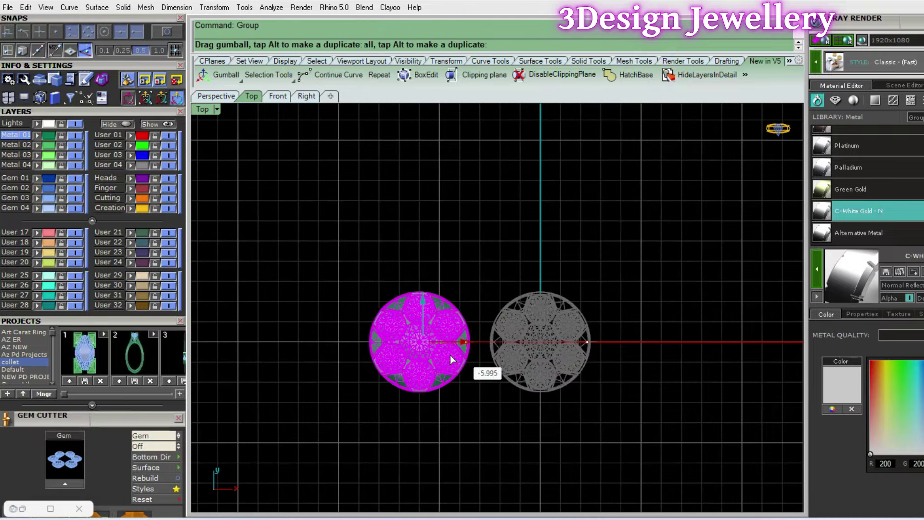
key("Escape")
Remove the seven diamonds from the collet group with RemoveFromGroup
scroll(385, 349, "up", 2)
scroll(348, 339, "up", 2)
scroll(359, 337, "down", 2)
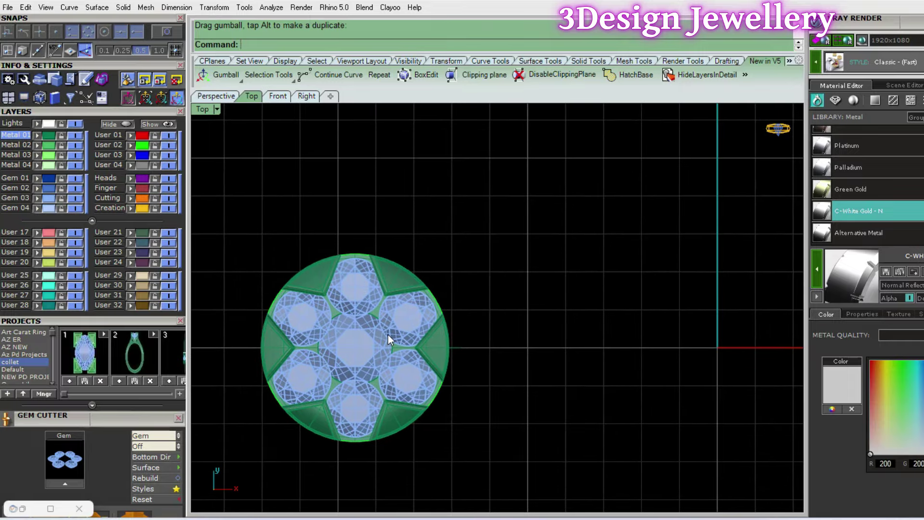
left_click(362, 351)
key("Escape")
type("RemoveFromGroup")
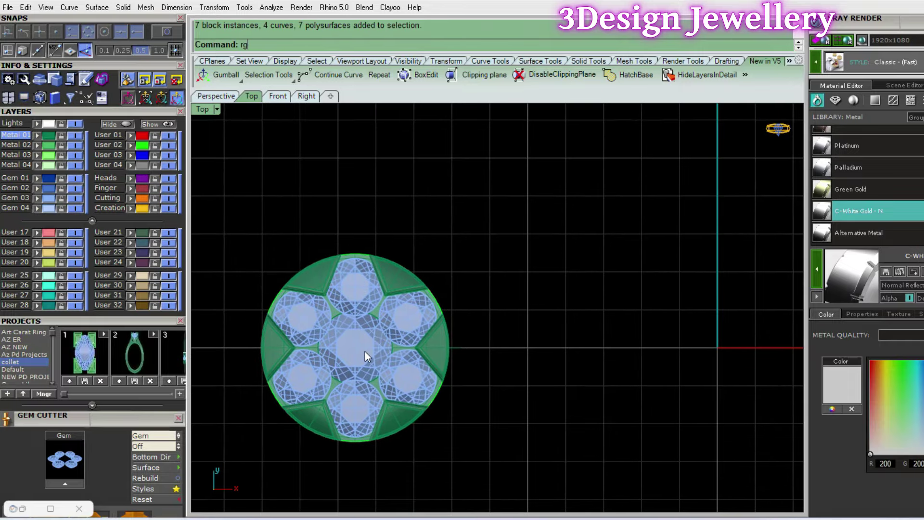
key("Return")
left_click(367, 377)
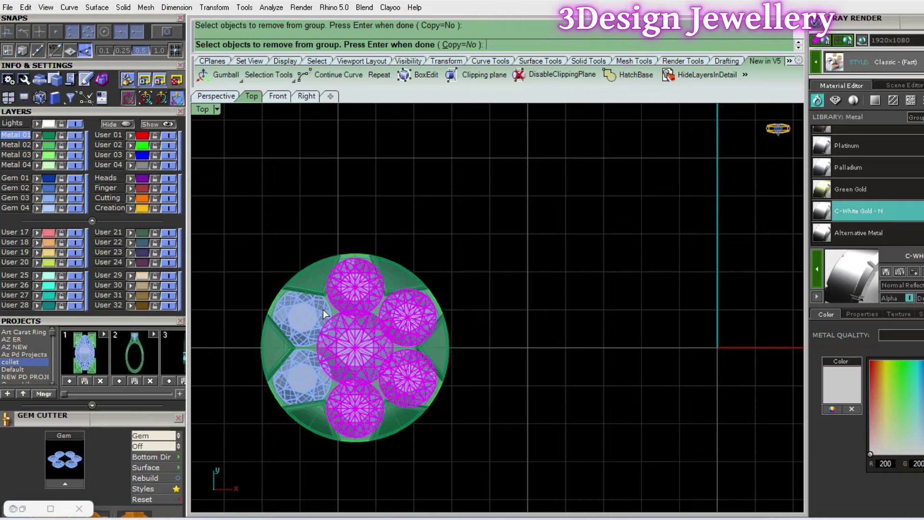
key("Return")
Move the diamonds from the centre diamond to the origin
scroll(366, 356, "down", 2)
type("m")
key("Return")
scroll(332, 297, "up", 4)
scroll(332, 296, "up", 3)
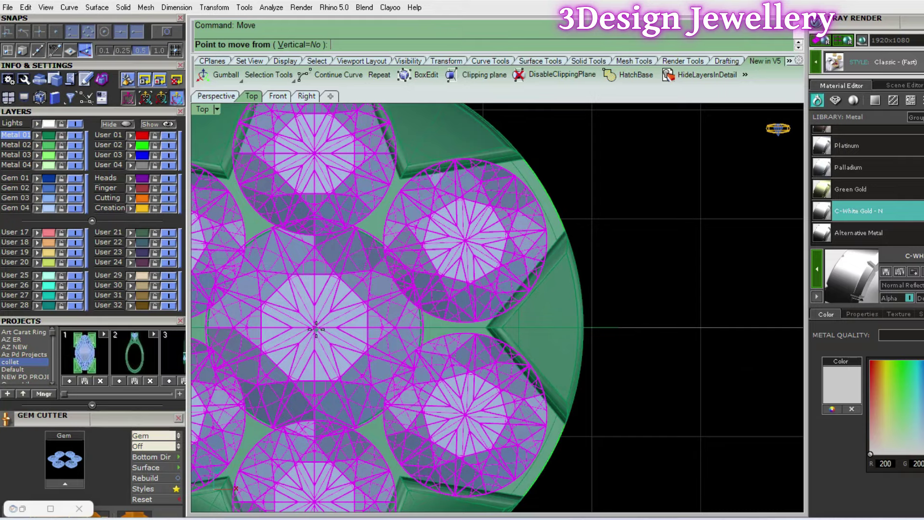
left_click(316, 329)
type("0")
key("Return")
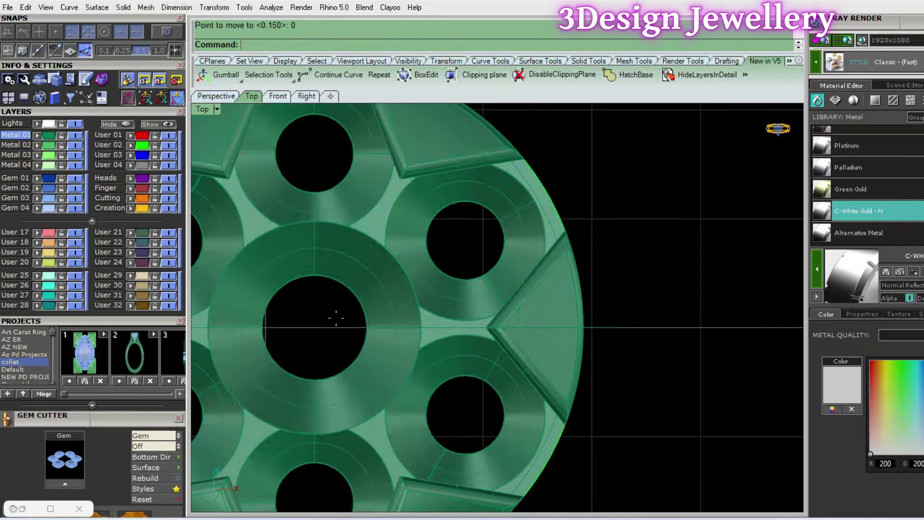
Copy the diamonds, undo the move, and paste the copy at the origin
scroll(422, 333, "down", 4)
scroll(423, 333, "down", 2)
right_click_drag(422, 332, 486, 315)
key("ctrl+c")
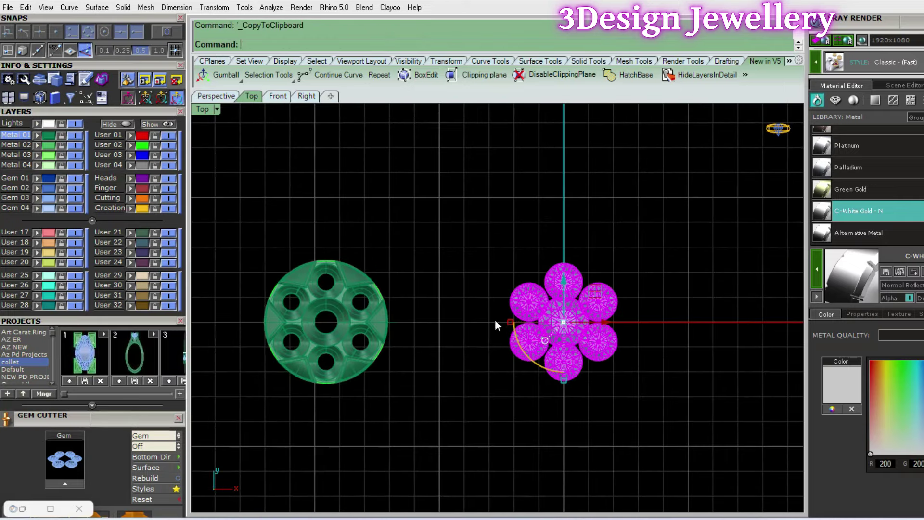
key("Escape")
key("ctrl+z")
key("ctrl+v")
Take the top diamond out of the group and frame the diamond flower
scroll(382, 243, "up", 1)
scroll(451, 252, "up", 1)
scroll(537, 241, "up", 2)
scroll(538, 240, "up", 2)
scroll(504, 268, "up", 2)
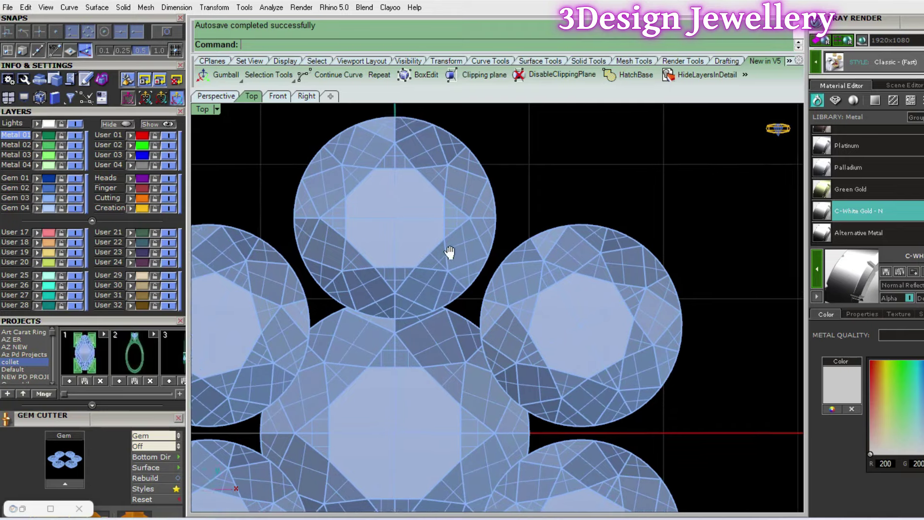
scroll(449, 254, "down", 3)
right_click_drag(452, 274, 452, 247)
key("Return")
left_click(452, 247)
right_click_drag(481, 181, 500, 223)
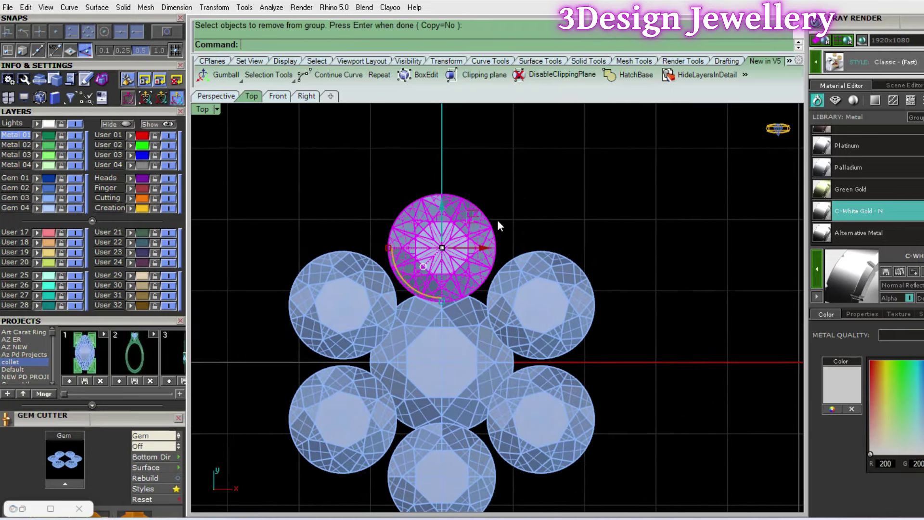
Apply a Gem Guide to the top diamond and show the diamonds as wireframe
middle_click(497, 219)
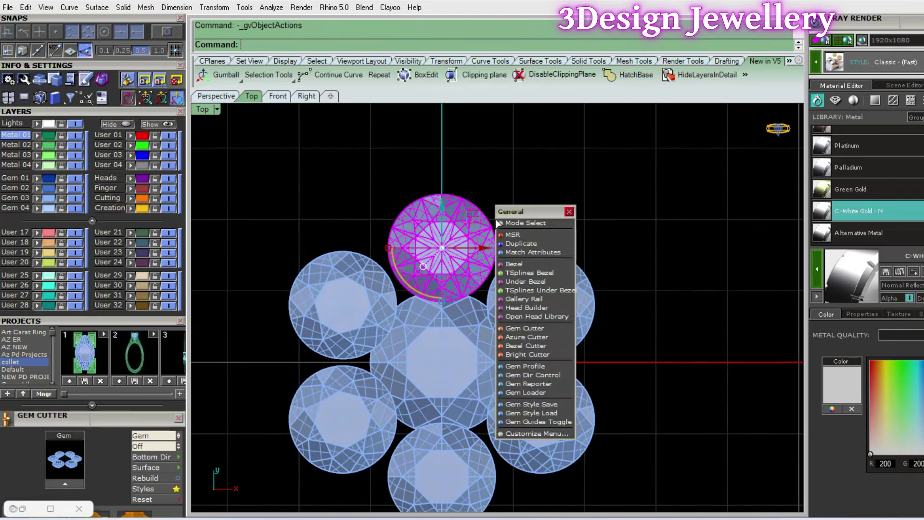
left_click(544, 422)
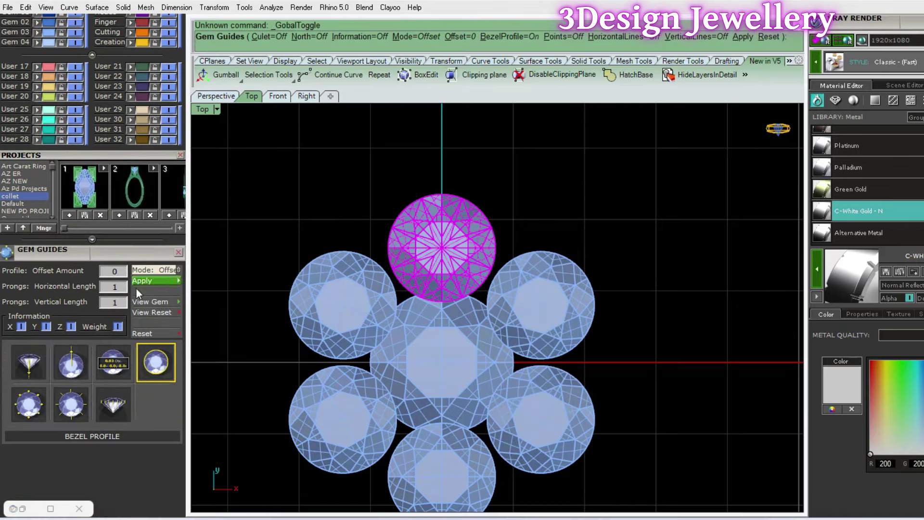
left_click(143, 284)
scroll(509, 208, "up", 3)
key("Escape")
left_click(512, 206)
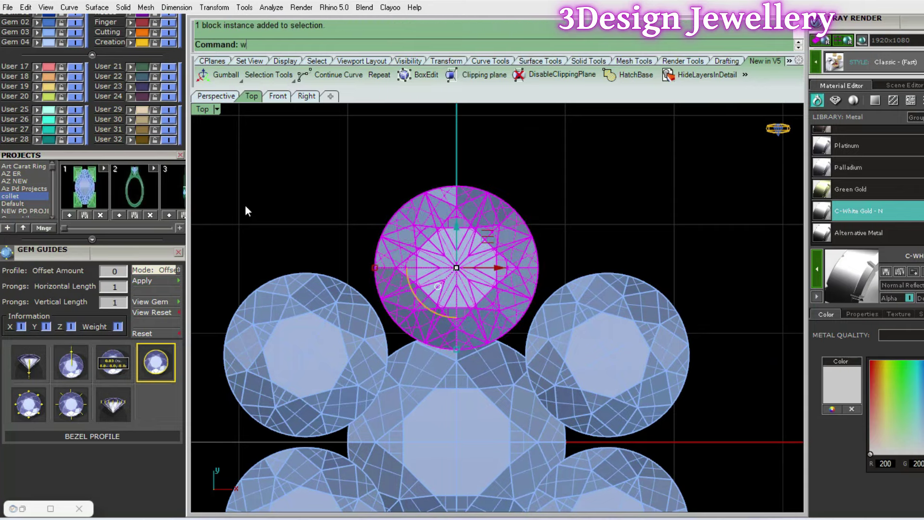
key("Return")
key("Escape")
left_click(515, 206)
right_click_drag(518, 206, 538, 210)
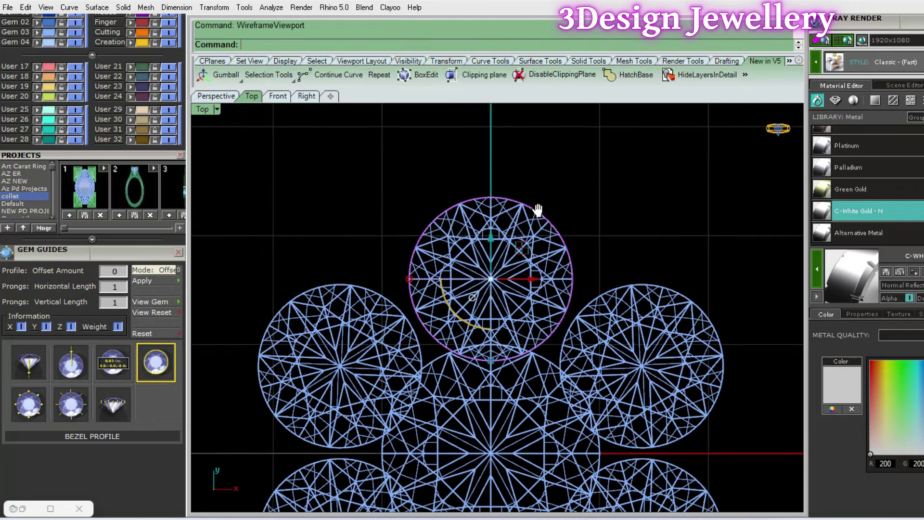
type("of")
Offset a circle outward around the top diamond, redoing the first attempt
key("Return")
left_click(571, 183)
key("ctrl+z")
key("Return")
key("Return")
left_click(544, 182)
left_click(542, 235)
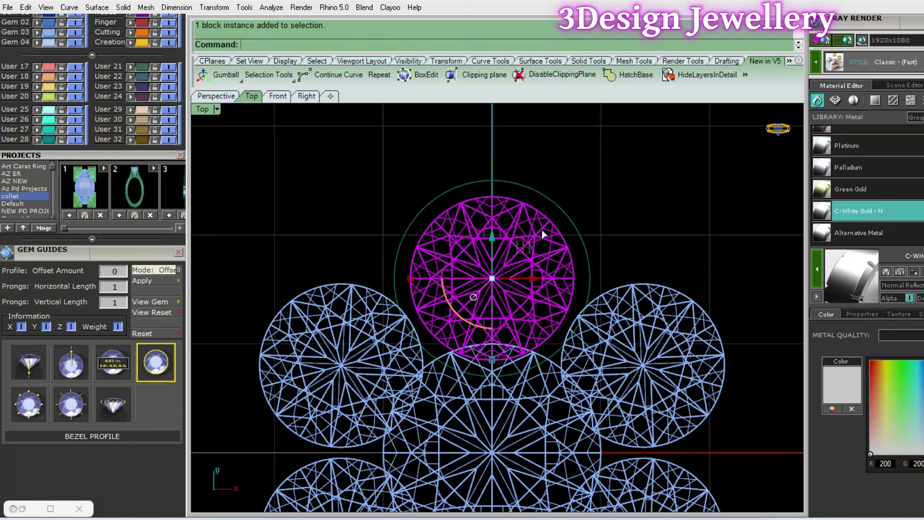
Set the Gem Guide offset amount to 0.15, apply it, and select the resulting circle
double_click(120, 272)
type("1")
type("15")
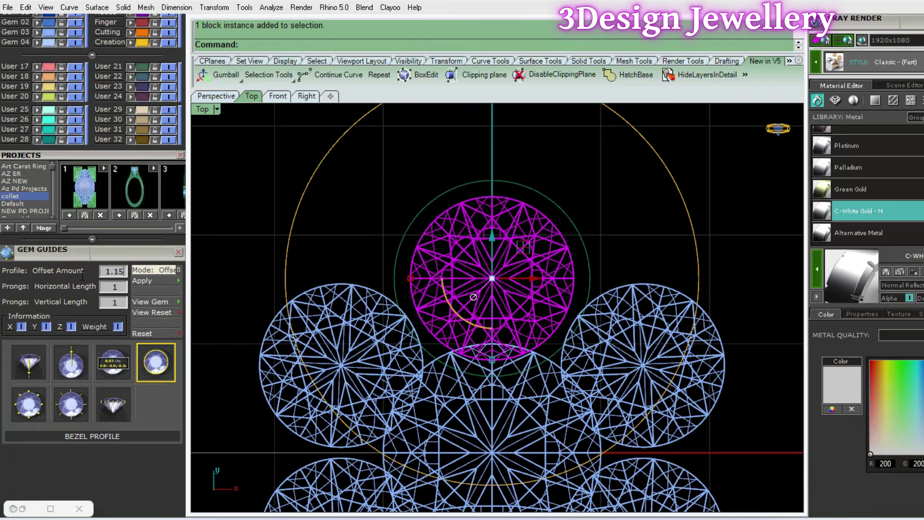
type(".15")
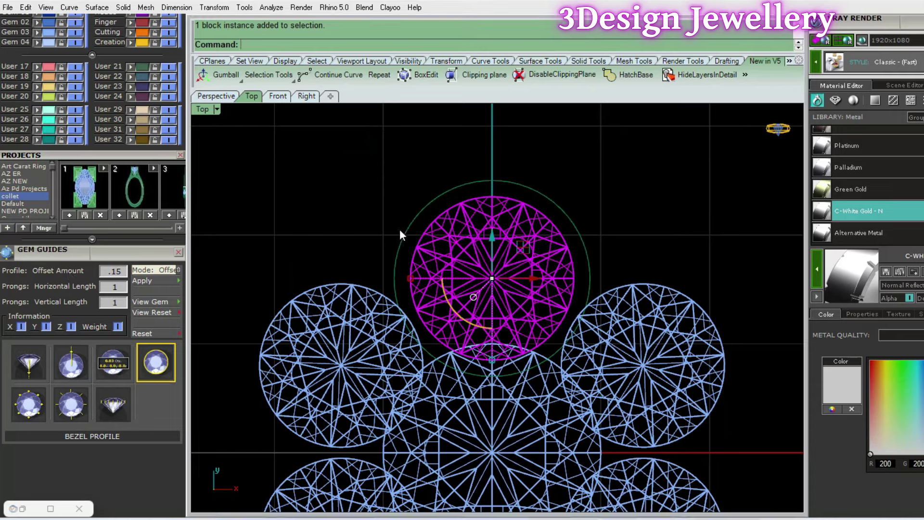
left_click(157, 281)
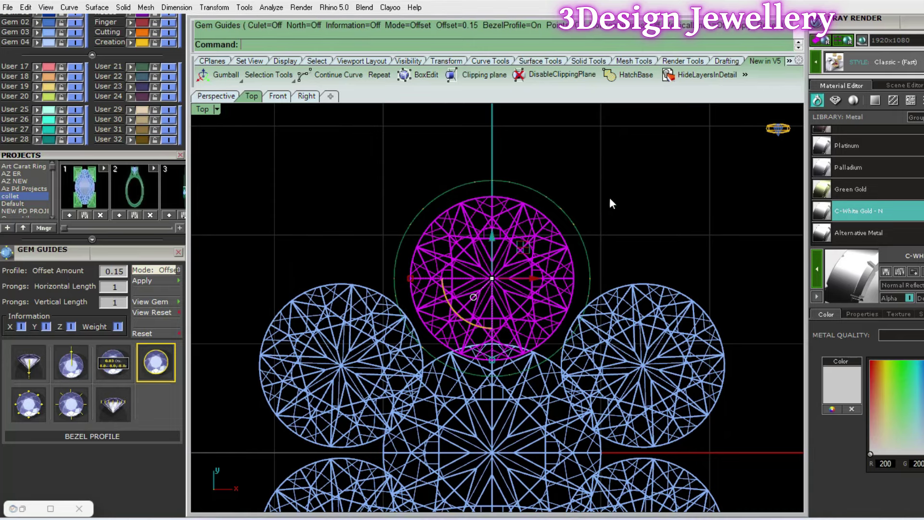
left_click(554, 201)
left_click(599, 246)
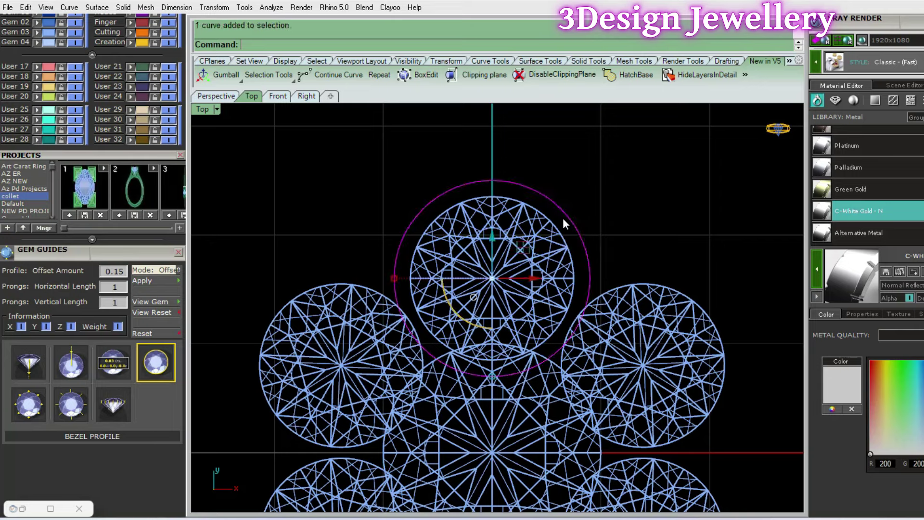
scroll(561, 226, "down", 1)
scroll(564, 245, "down", 2)
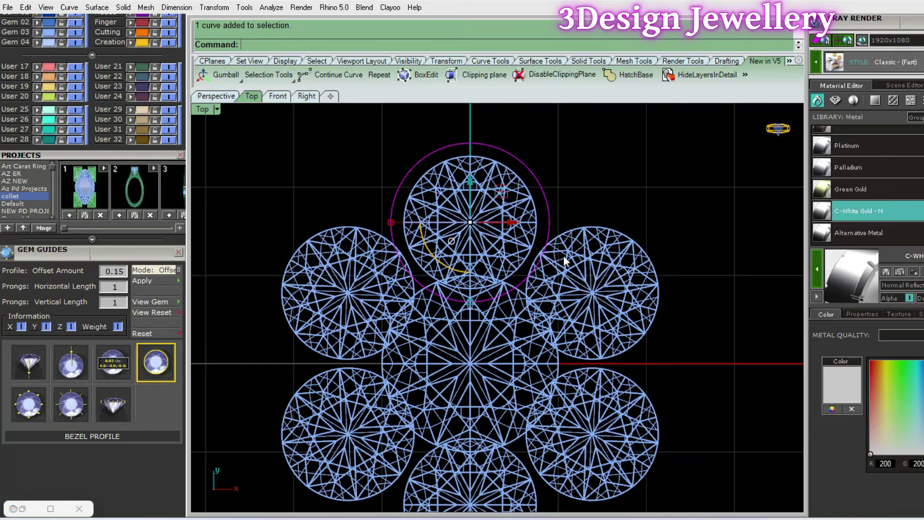
type("P")
Polar-array the offset circle around the origin, hide the gem layer, and select all six circles
key("Return")
type("0")
key("Return")
key("Return")
key("Return")
key("Return")
scroll(564, 261, "down", 3)
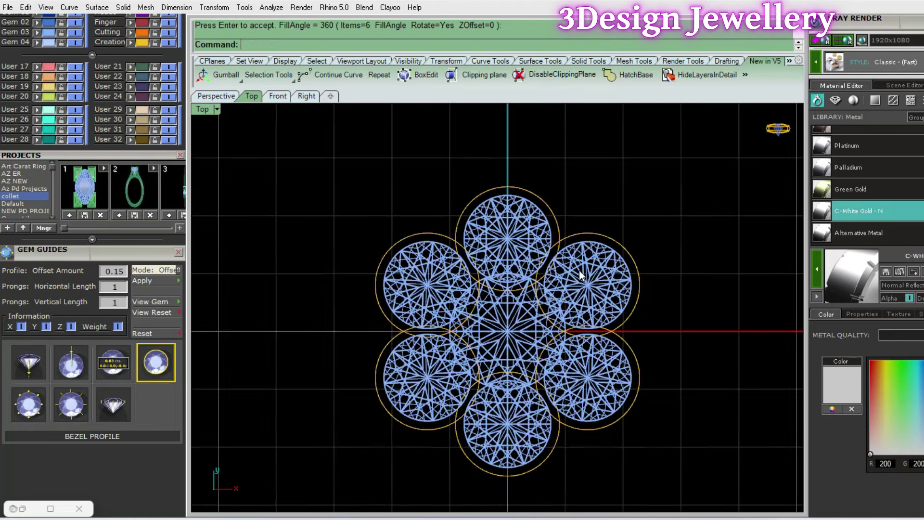
left_click(75, 33)
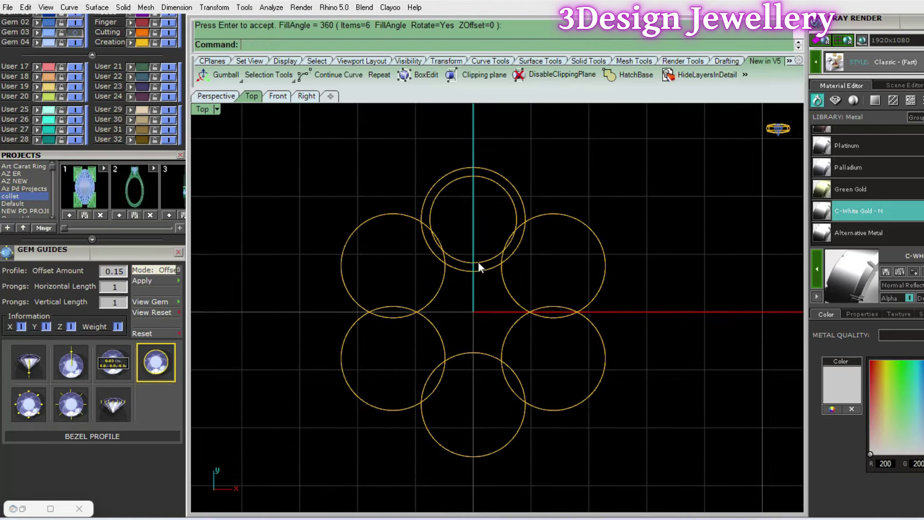
left_click(475, 264)
right_click_drag(513, 253, 551, 273)
scroll(324, 256, "down", 2)
left_click_drag(602, 409, 349, 145)
mouse_move(404, 272)
right_mouse_down()
mouse_move(387, 244)
mouse_move(420, 251)
right_mouse_up()
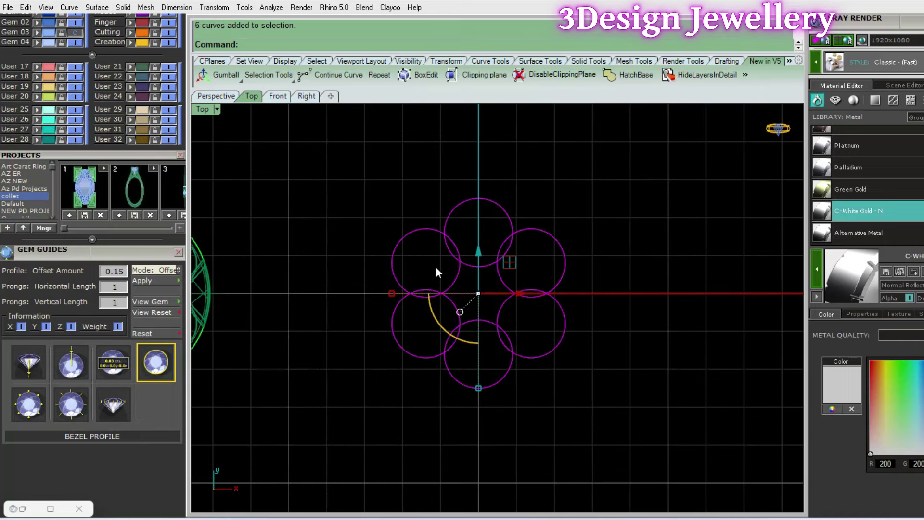
Trim away the inner overlapping arcs to leave a flower outline
type("trim")
key("Return")
left_click(454, 338)
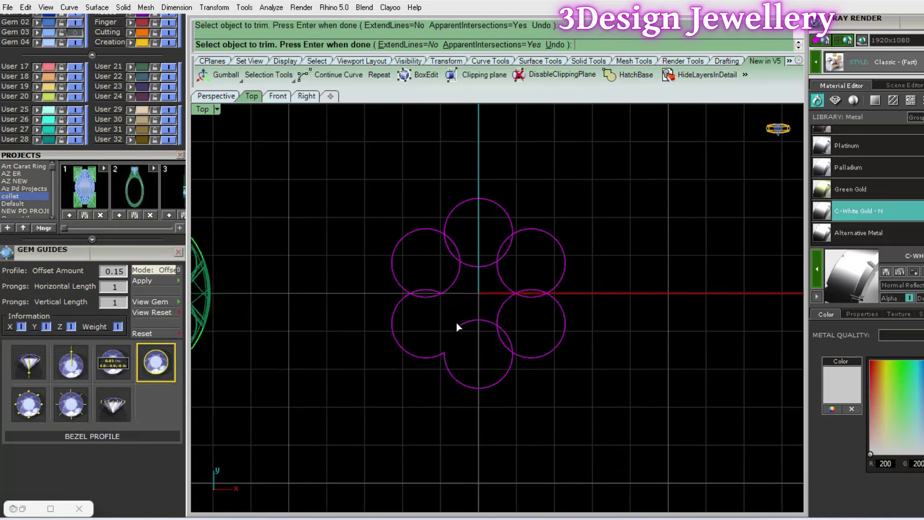
left_click_drag(428, 266, 433, 265)
right_click_drag(524, 276, 530, 255)
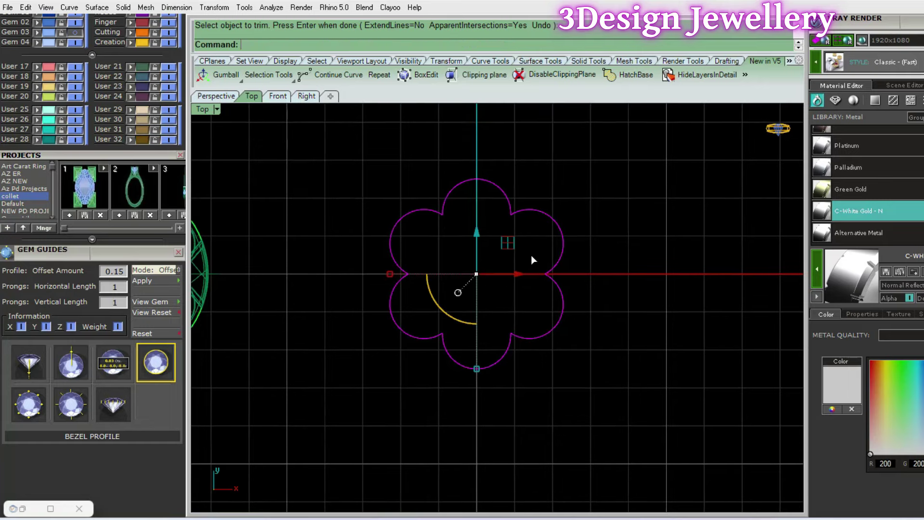
key("Return")
Join the six flower arcs into one closed curve
left_click_drag(319, 164, 752, 492)
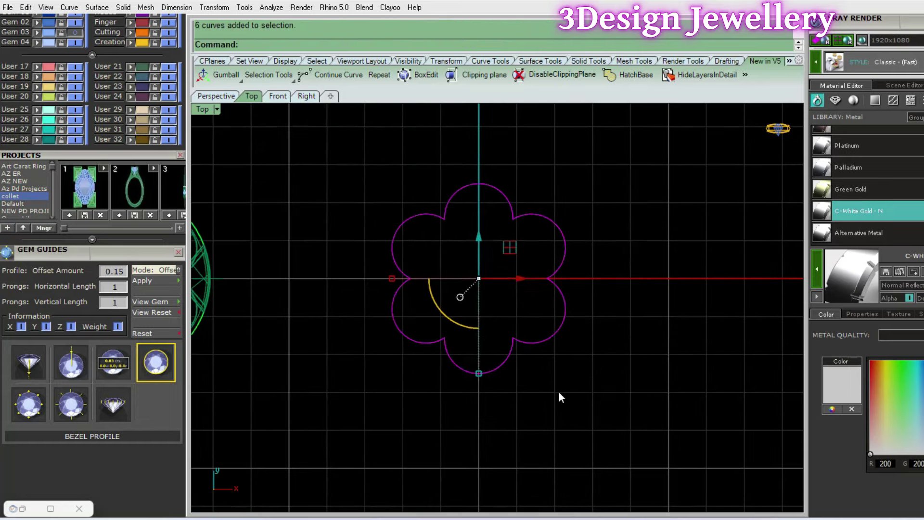
right_click_drag(559, 390, 570, 330)
key("ctrl+j")
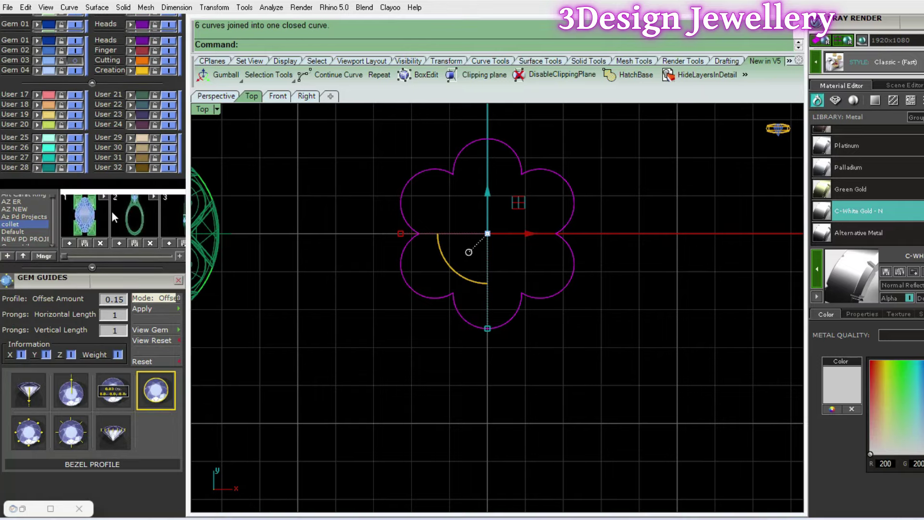
scroll(32, 73, "up", 3)
Show the gems again and extrude the flower outline to one side, below the gems
left_click(296, 262)
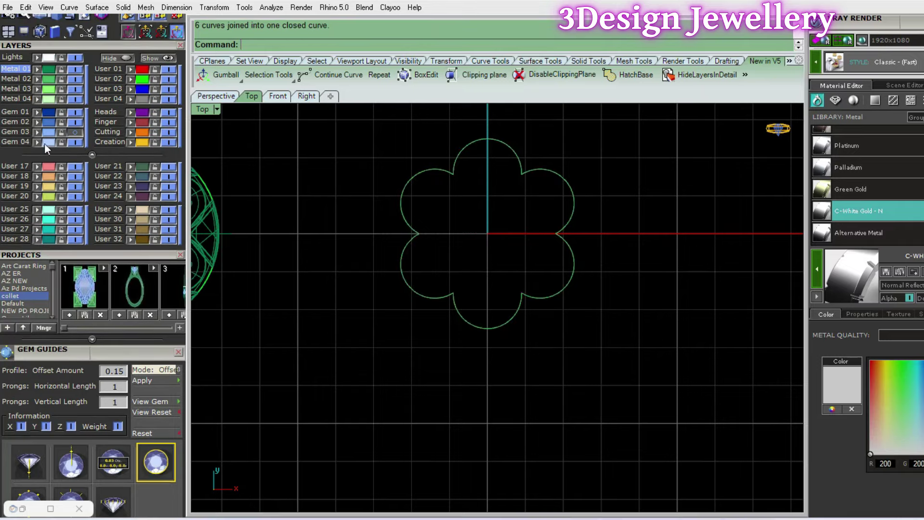
left_click(74, 135)
scroll(576, 202, "up", 3)
left_click(539, 187)
mouse_move(539, 188)
right_mouse_down("ctrl+shift")
mouse_move(443, 184)
mouse_move(567, 387)
right_mouse_up("ctrl+shift")
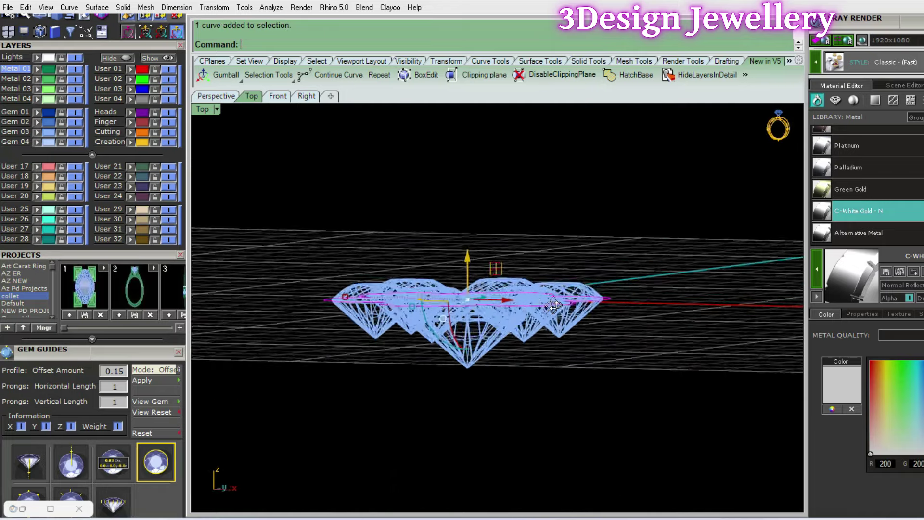
type("ExtrudeCrv")
key("Return")
type("b")
key("Return")
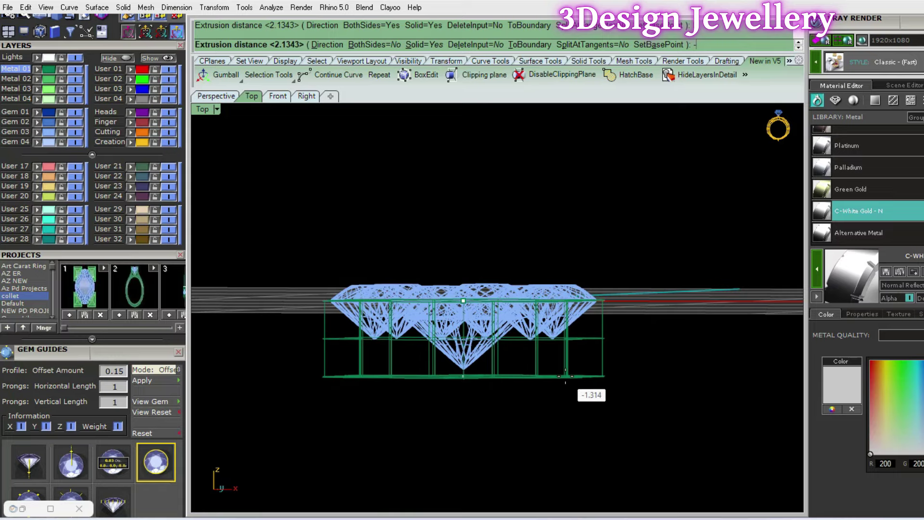
key("Return")
Return to a shaded top view and select the centre gem
mouse_move(565, 380)
right_mouse_down("ctrl+shift")
mouse_move(389, 392)
mouse_move(403, 408)
mouse_move(477, 345)
right_mouse_up("ctrl+shift")
key("ctrl+alt+s")
key("Return")
left_click(473, 281)
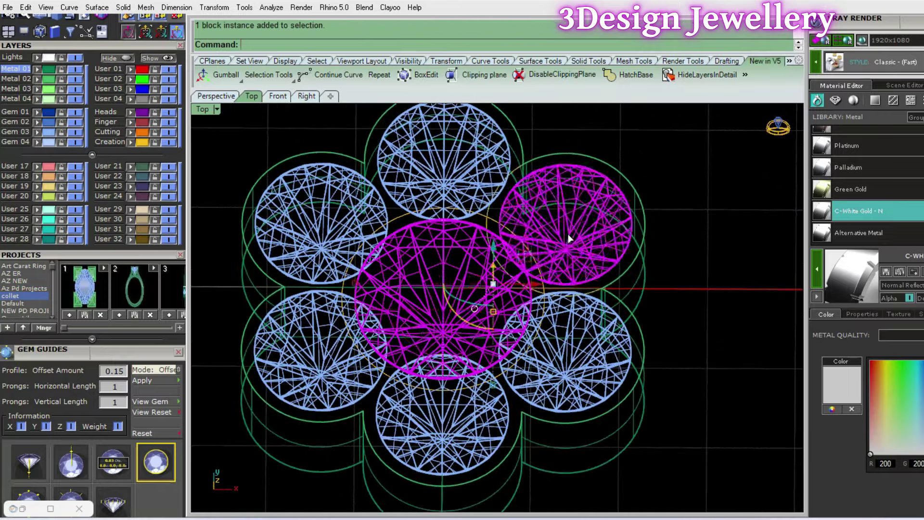
Create a Pilot Hole Straight gem cutter for the centre diamond
mouse_move(488, 289)
right_mouse_down("ctrl+shift")
mouse_move(511, 340)
mouse_move(505, 295)
right_mouse_up("ctrl+shift")
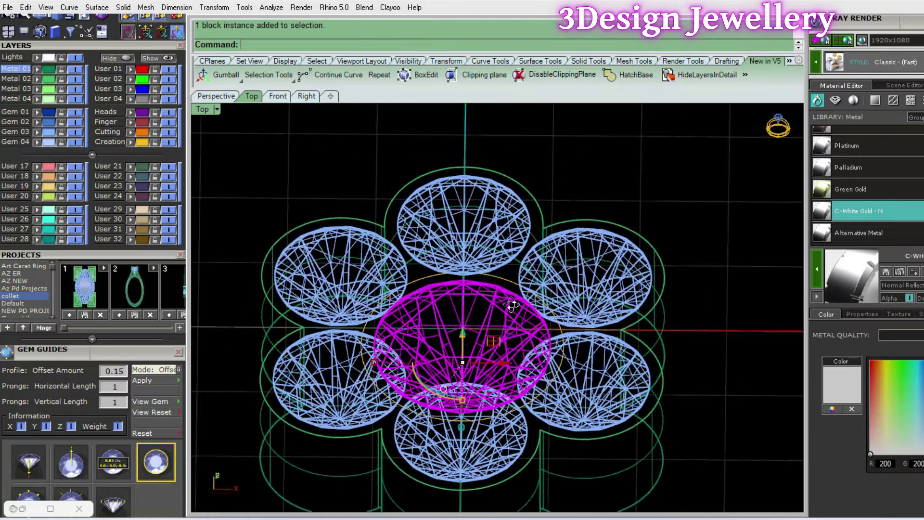
middle_click(540, 299)
left_click(580, 404)
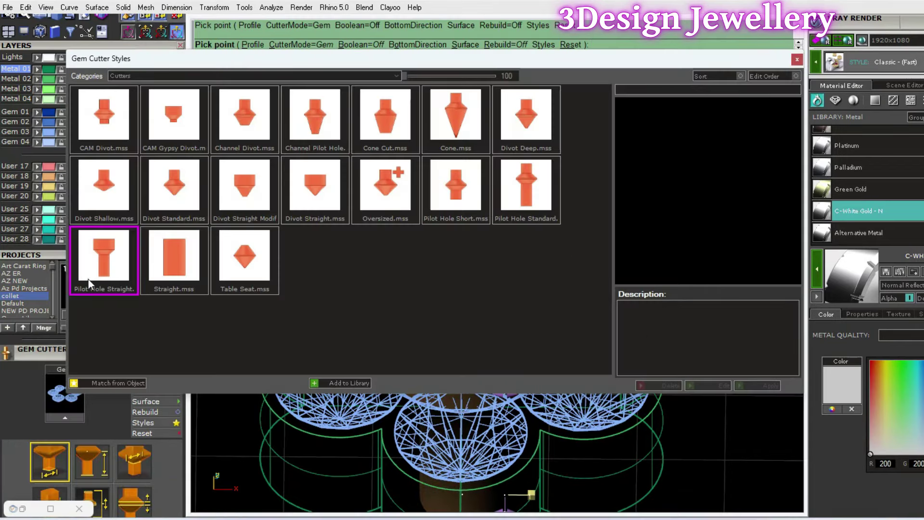
left_click(90, 281)
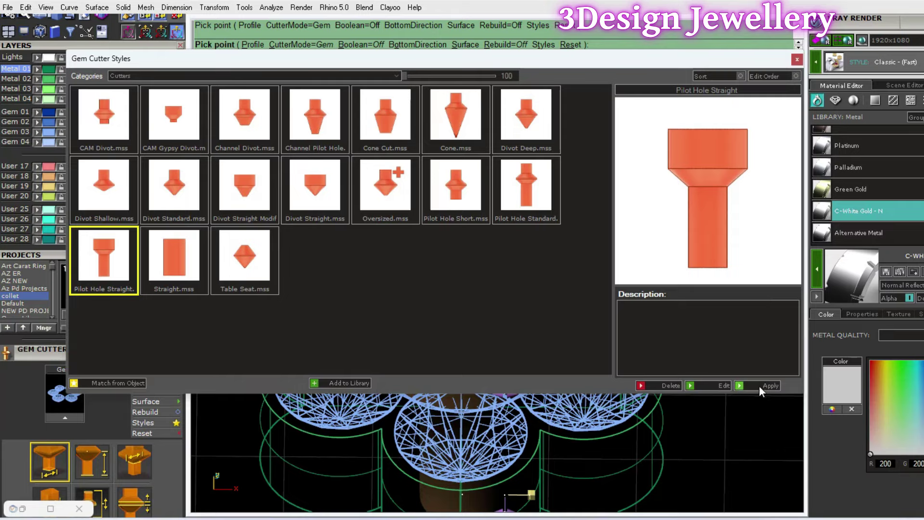
left_click(760, 386)
mouse_move(462, 202)
right_mouse_down()
mouse_move(461, 269)
mouse_move(493, 357)
right_mouse_up()
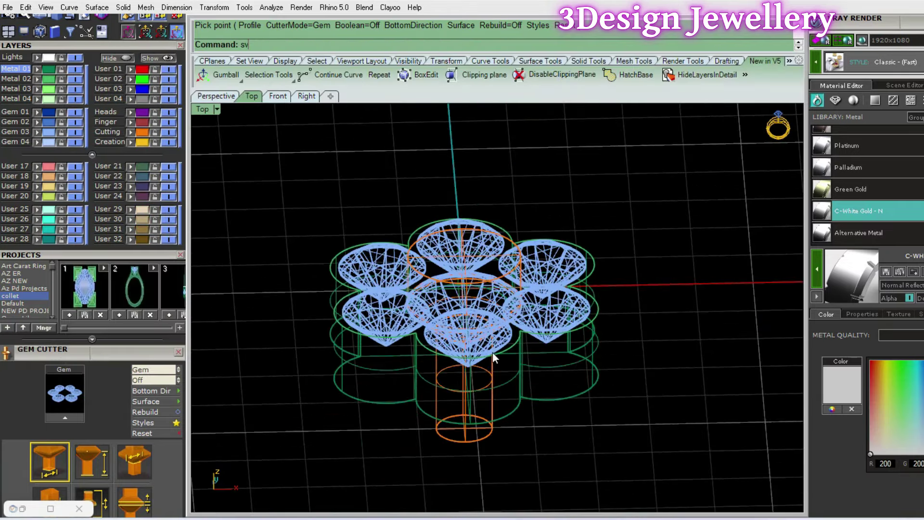
key("Return")
Boolean-subtract the centre cutter from the flower-shaped collet
left_click(513, 343)
right_click_drag(513, 343, 497, 295)
type("BooleanDifference")
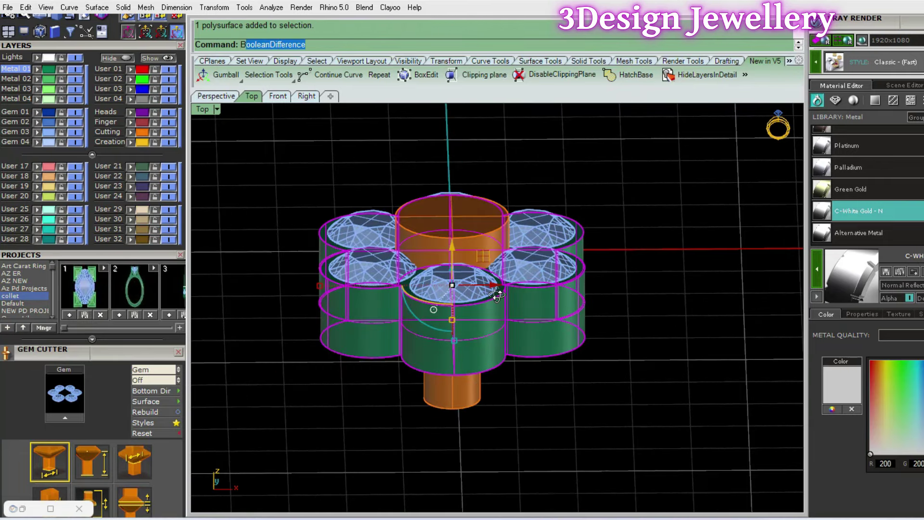
key("Return")
left_click(473, 232)
key("Return")
mouse_move(473, 230)
right_mouse_down()
mouse_move(474, 259)
mouse_move(526, 331)
right_mouse_up()
Select the six outer diamonds and give them Pilot Hole Straight cutters
left_click(552, 324)
left_click(522, 226, "shift")
left_click(437, 192, "shift")
left_click(376, 237, "shift")
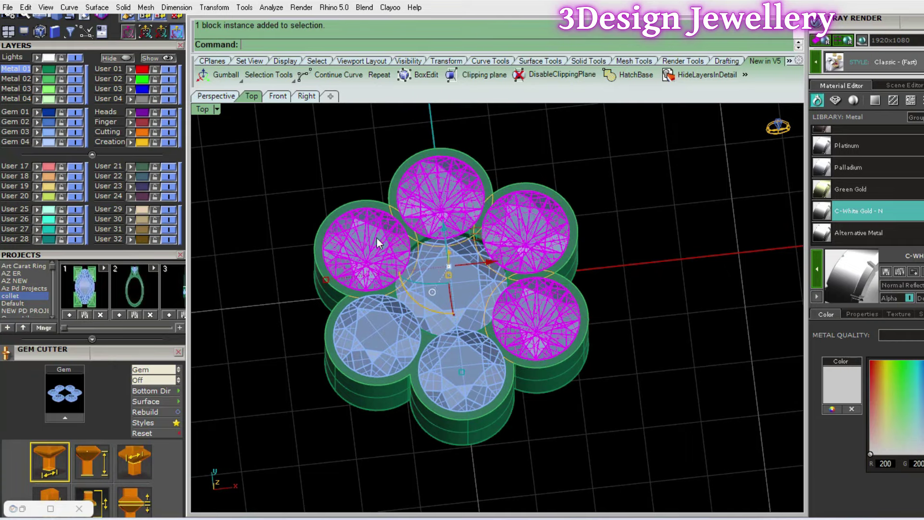
left_click(375, 337, "shift")
left_click(478, 369, "shift")
right_click_drag(478, 369, 542, 357)
middle_click(542, 357)
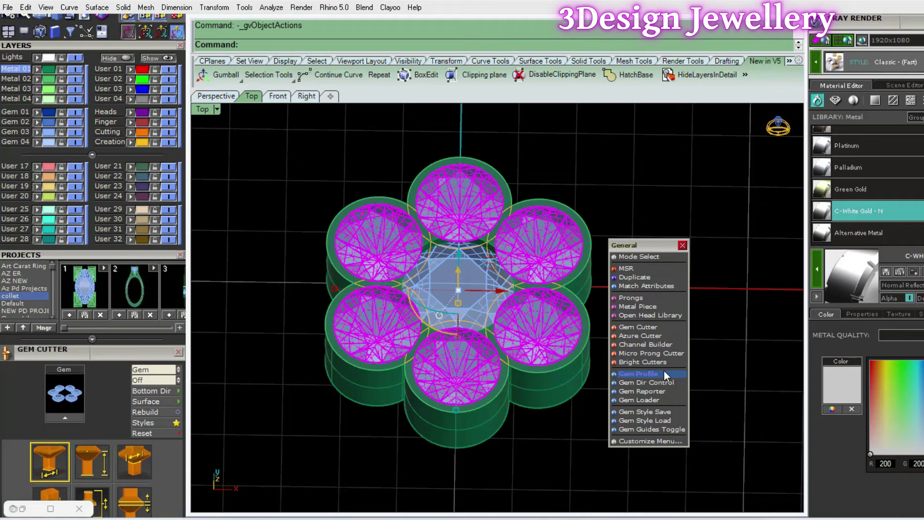
left_click(648, 326)
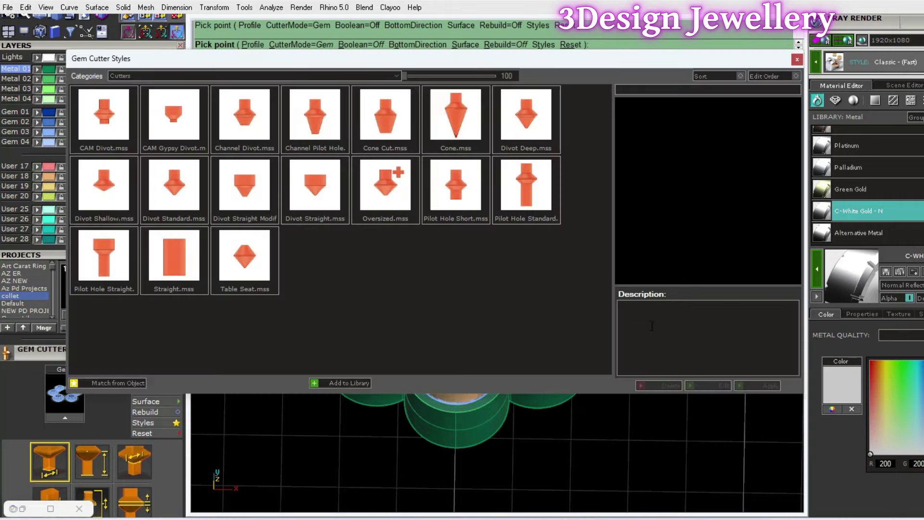
left_click(105, 260)
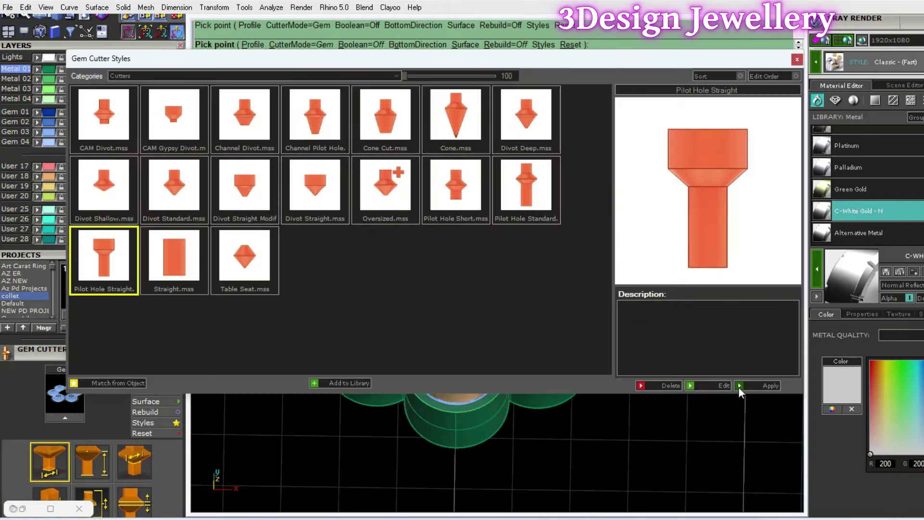
left_click(740, 388)
Subtract the outer cutters from the collet, delete the leftover cutters, and check the seats
left_click(547, 351)
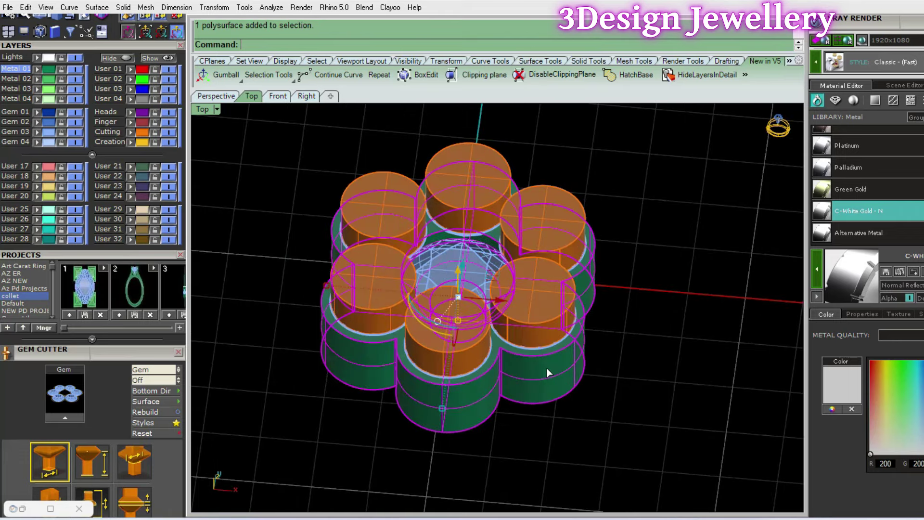
key("Return")
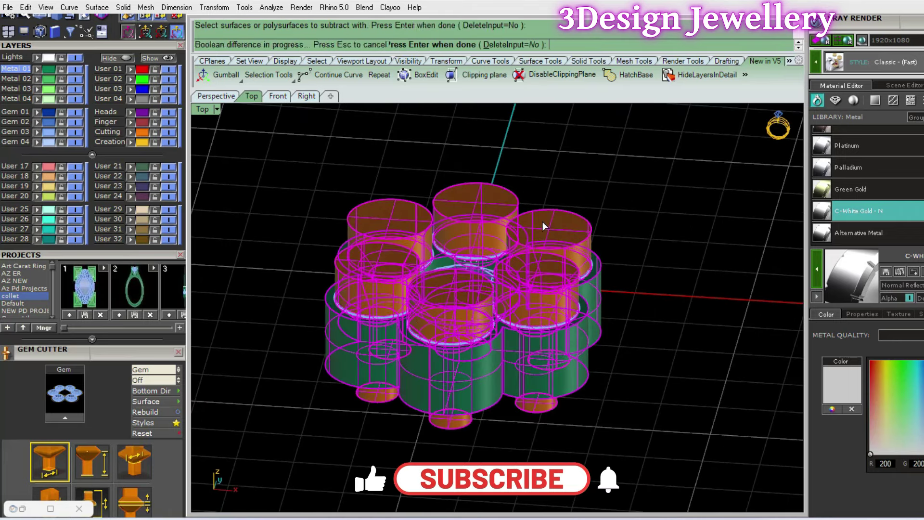
left_click(540, 221)
key("Delete")
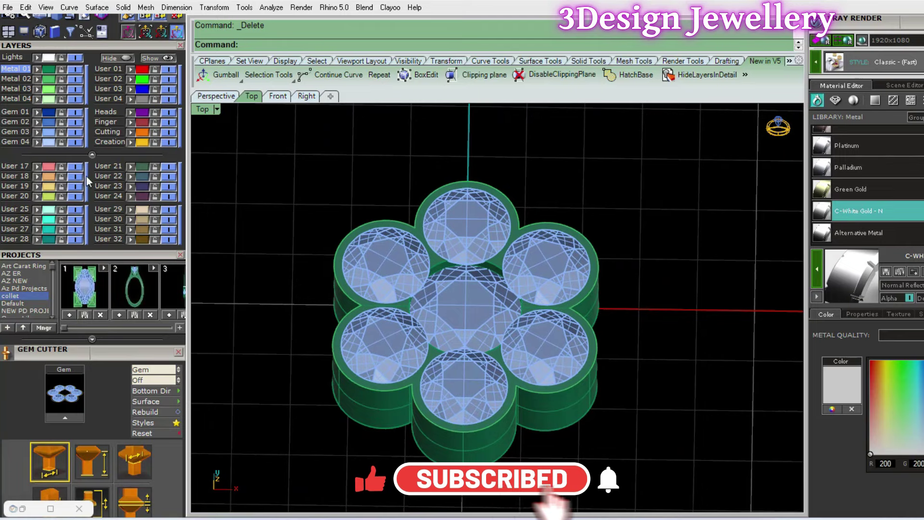
left_click(76, 132)
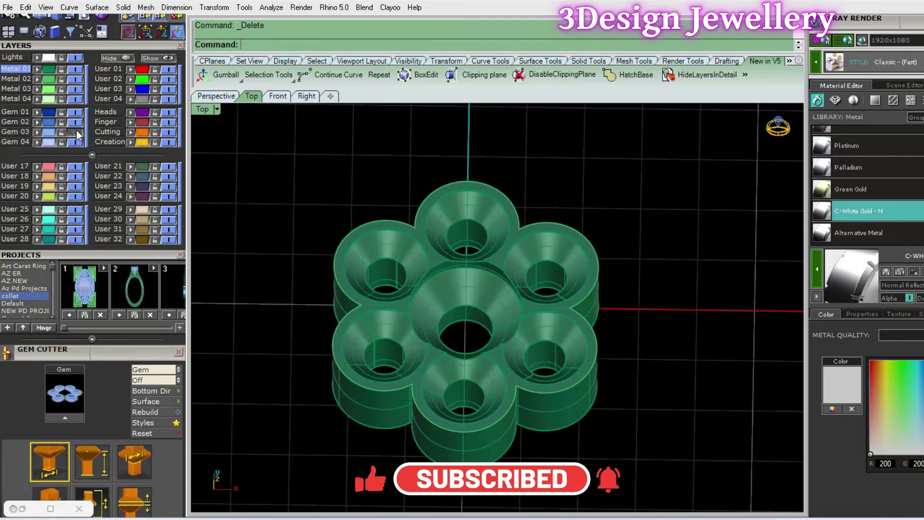
left_click(77, 134)
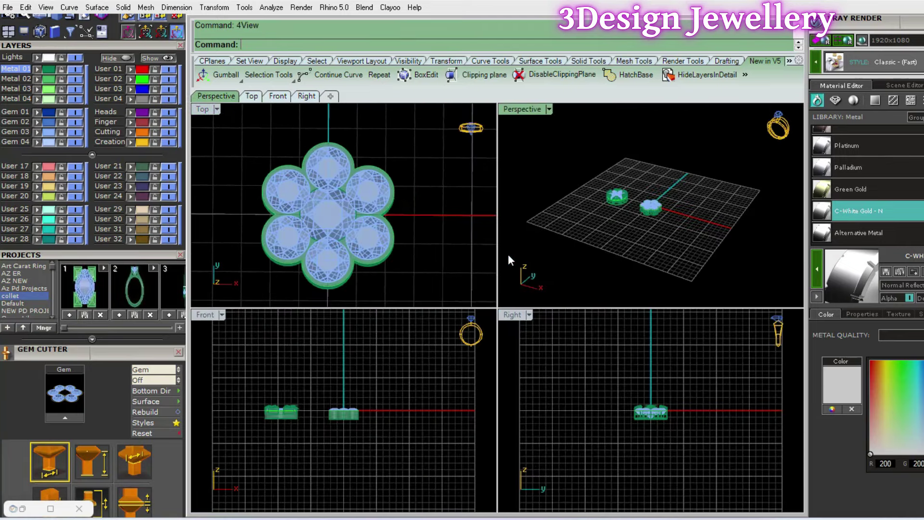
In the maximized Top view, draw a 0.7-diameter circle centred on the right-hand cusp, then switch to wireframe
double_click(202, 109)
scroll(472, 286, "up", 3)
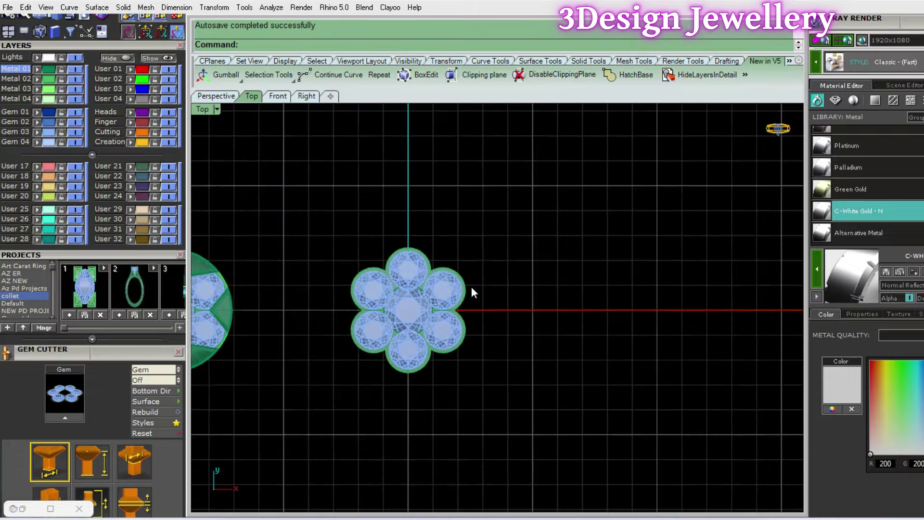
scroll(487, 347, "up", 3)
scroll(503, 337, "up", 2)
scroll(503, 337, "up", 3)
right_click_drag(519, 331, 527, 347)
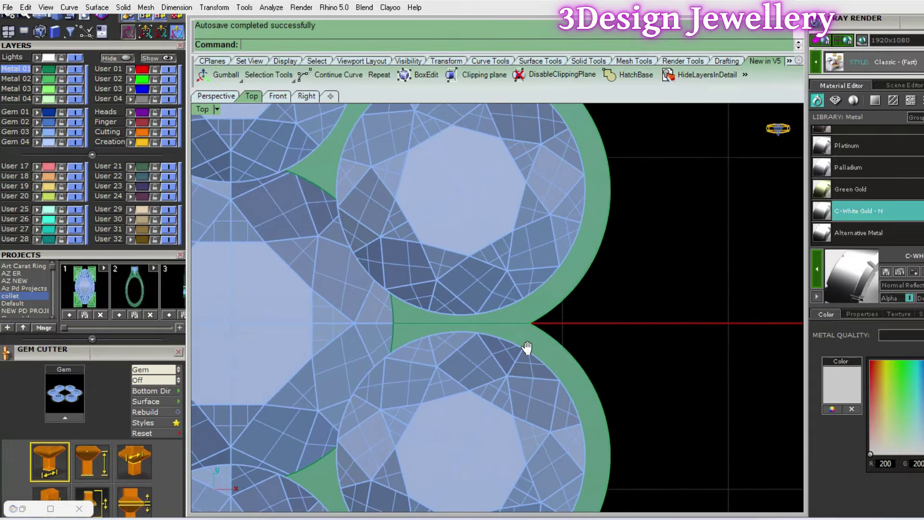
type("ci")
key("Return")
scroll(525, 332, "up", 1)
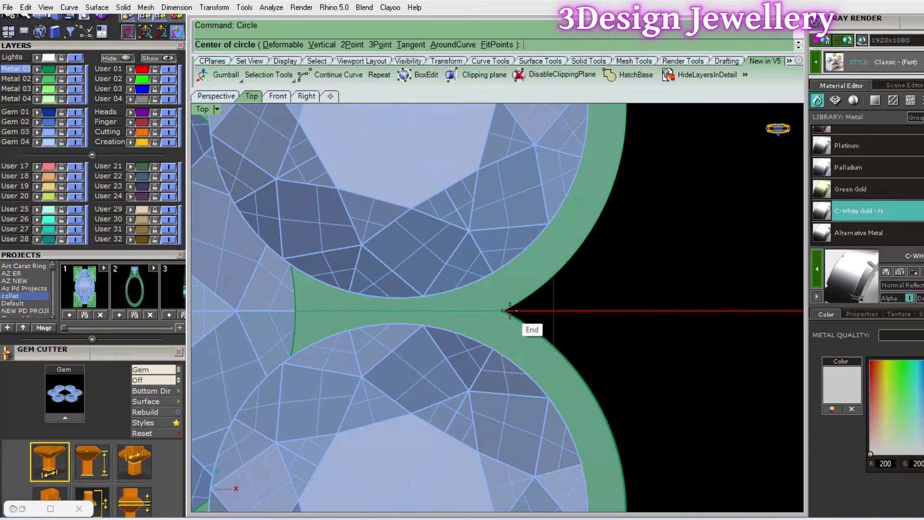
left_click(504, 310)
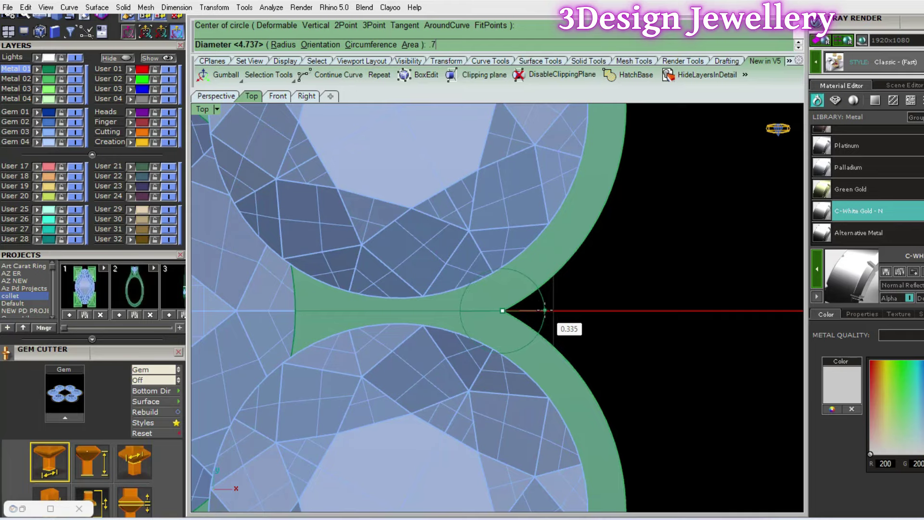
key("Return")
key("ctrl+alt+w")
Select the outer gems and bring up the gem actions list near the right-hand stones
left_click(491, 206)
scroll(529, 206, "down", 3)
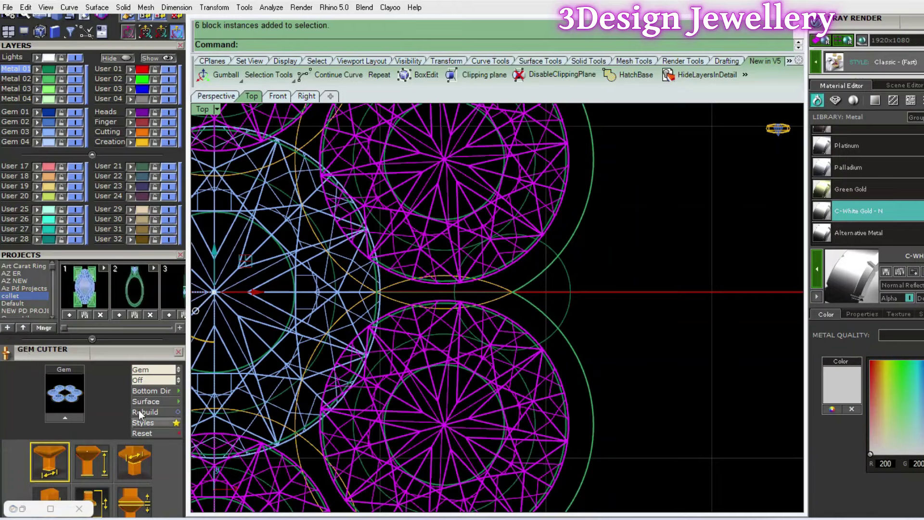
scroll(129, 350, "down", 5)
right_click_drag(446, 187, 510, 253)
middle_click(510, 253)
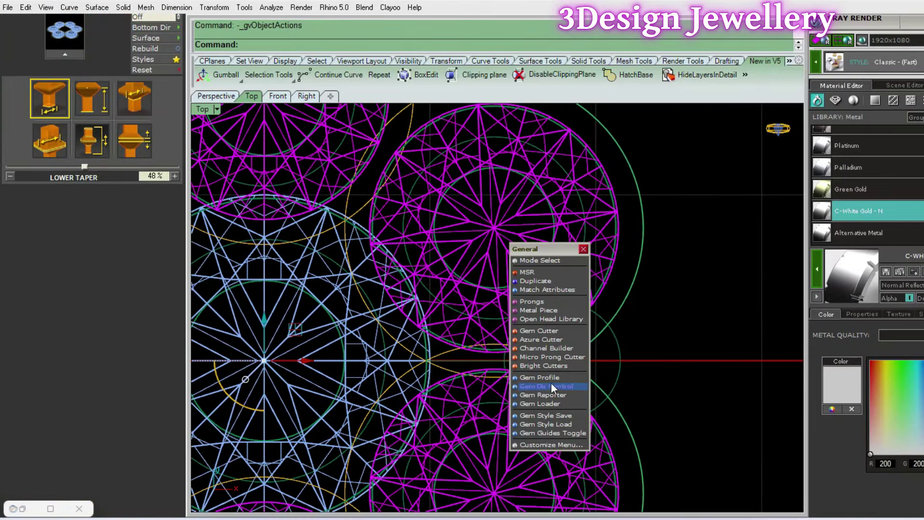
Turn on gem guides and change their offset amount from 0.15 to -0.10
left_click(552, 433)
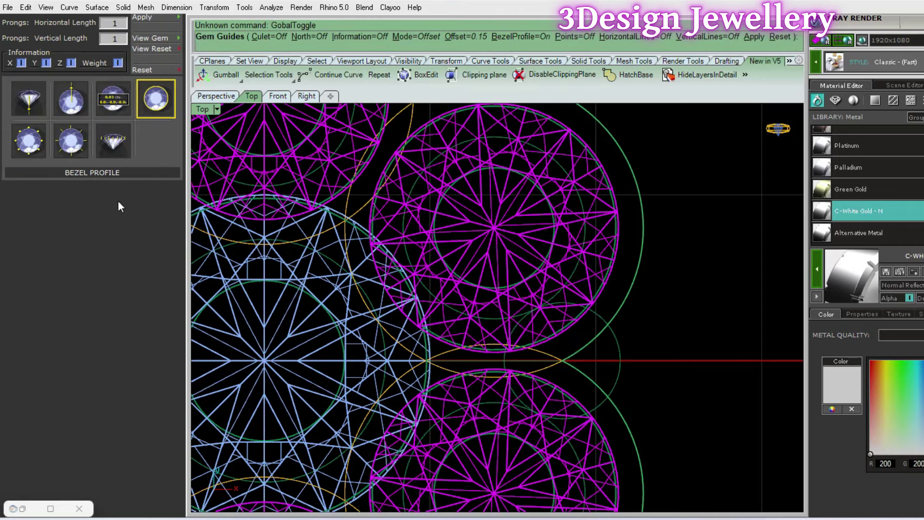
left_click_drag(119, 201, 103, 461)
left_click(124, 266)
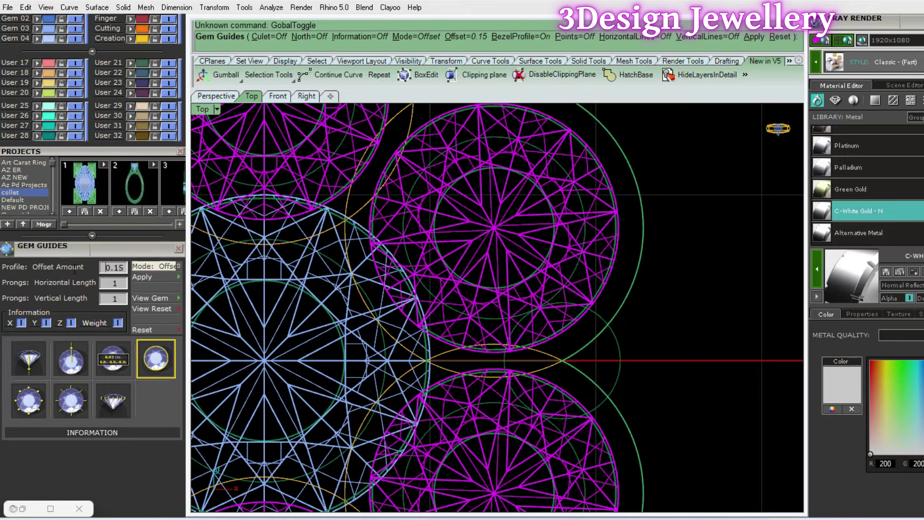
left_click_drag(125, 267, 102, 270)
type("010")
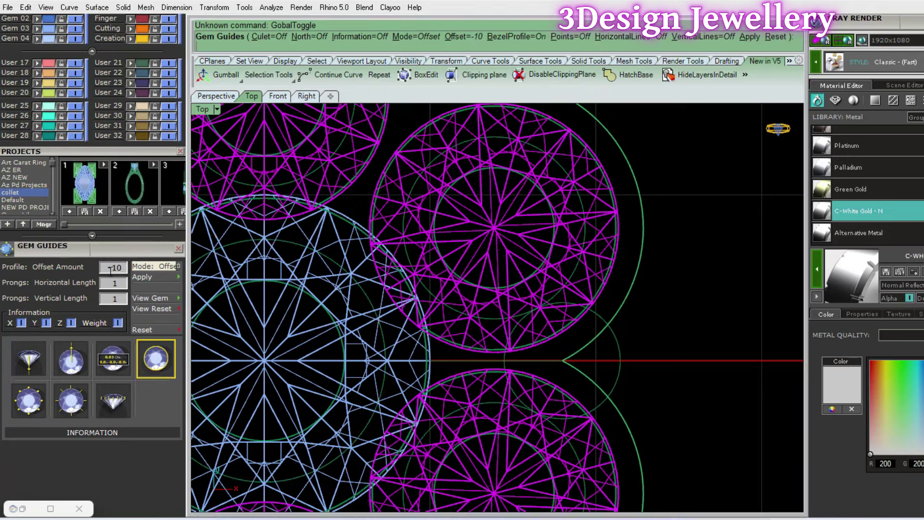
key("BackSpace")
key("BackSpace")
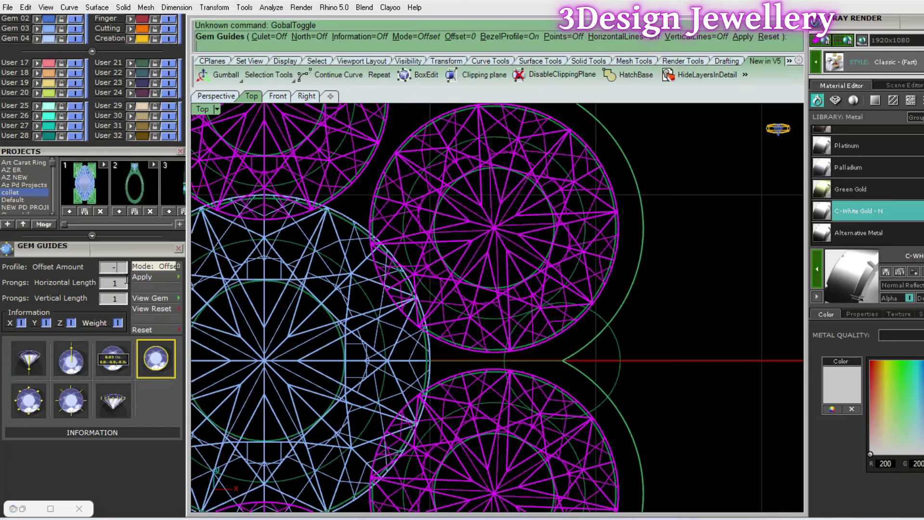
type("0.1")
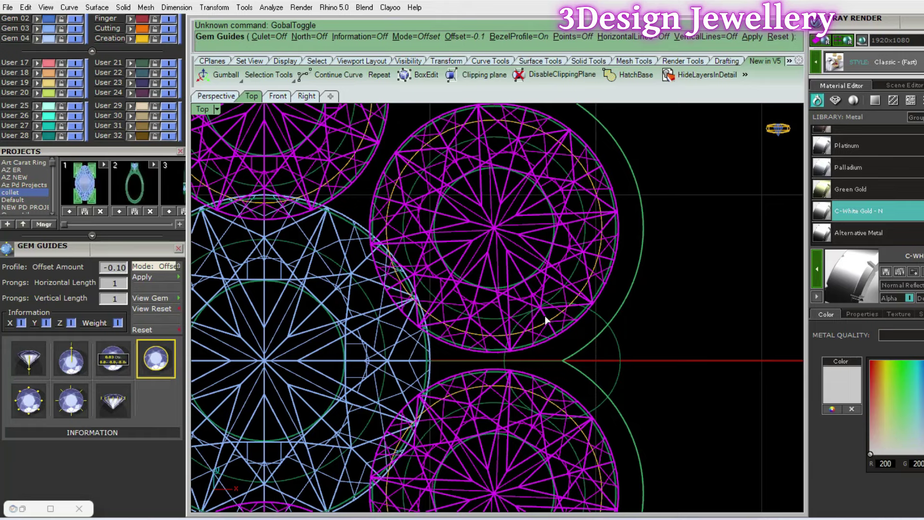
left_click(164, 277)
Add a diameter dimension showing Ø0.70 on the small circle
scroll(605, 299, "up", 3)
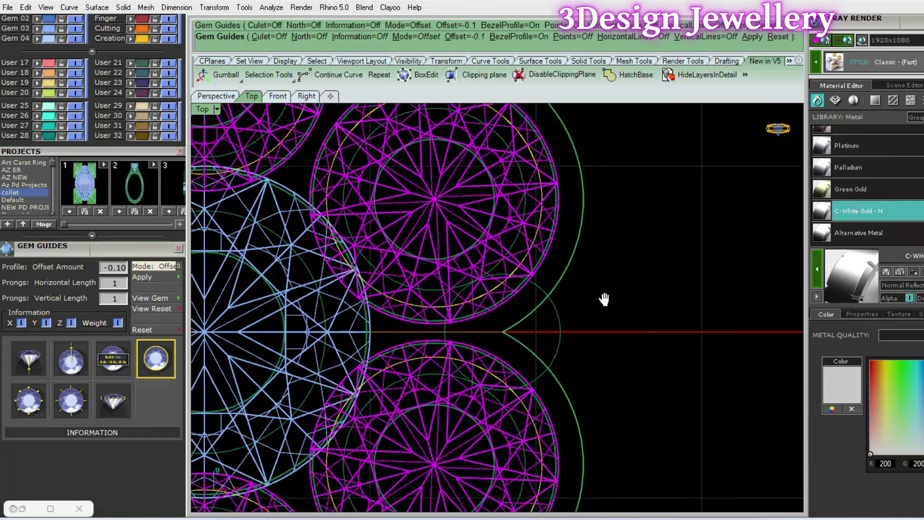
left_click(561, 323)
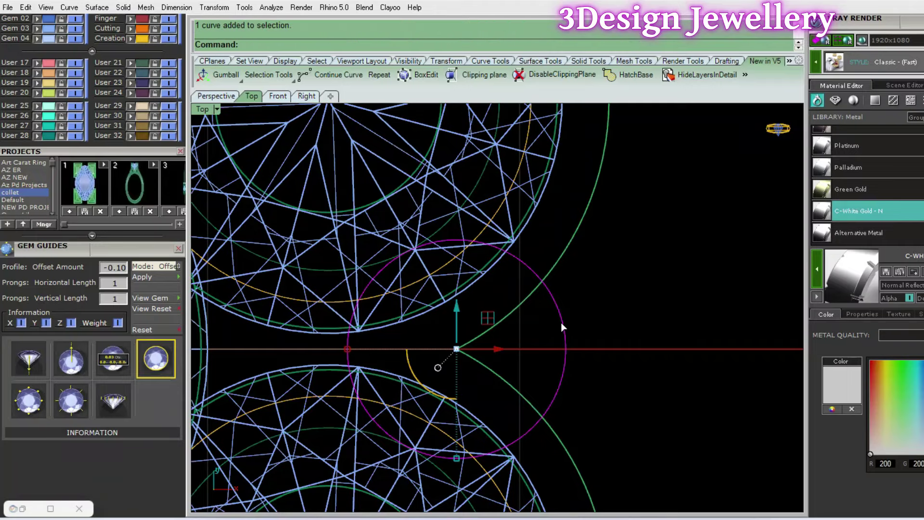
key("Return")
scroll(505, 332, "down", 3)
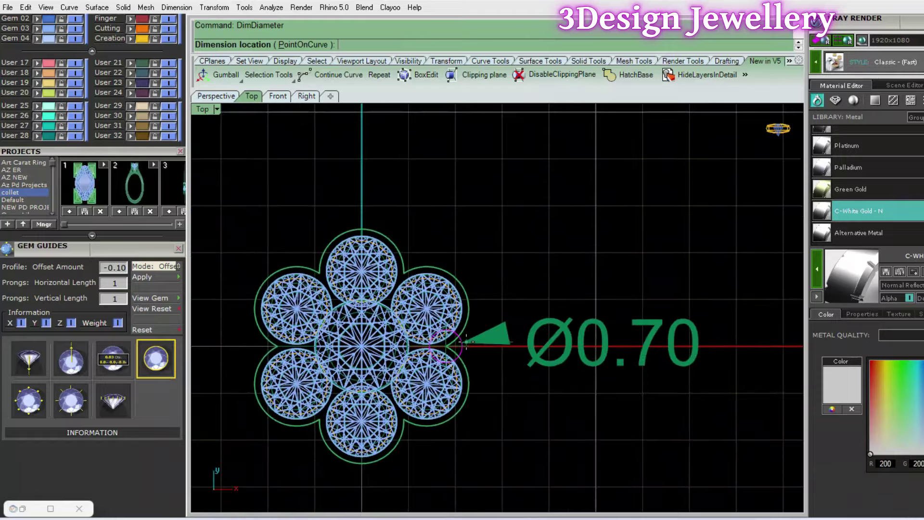
scroll(452, 340, "up", 3)
Move the small circle outward along X and extrude it 0.8 into a cylinder
left_click_drag(475, 351, 498, 356)
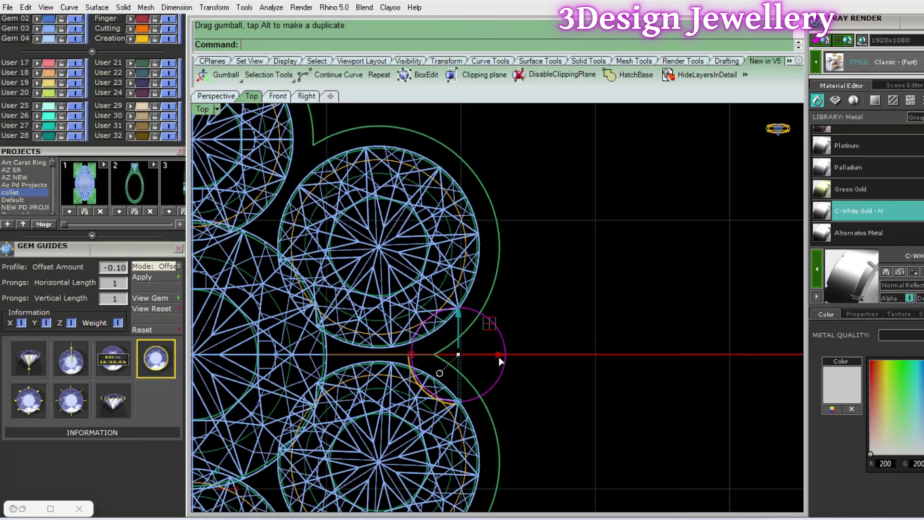
scroll(452, 368, "up", 3)
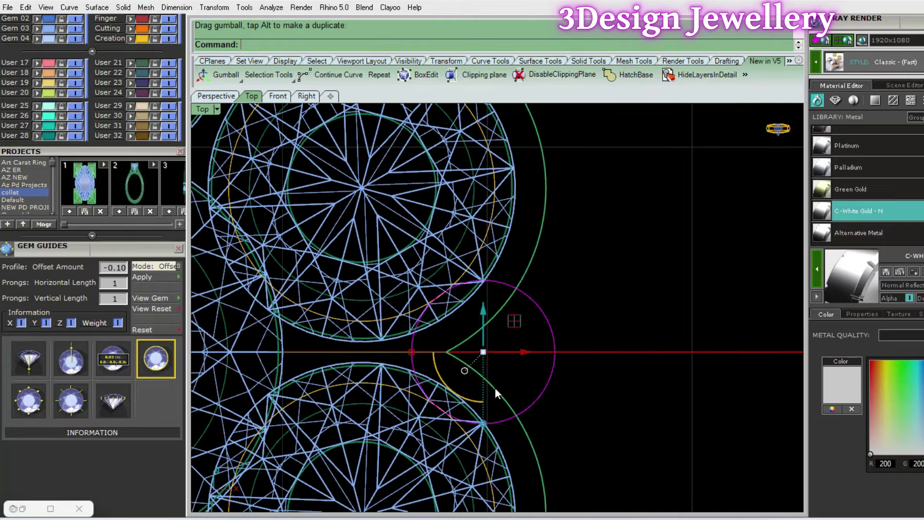
right_click_drag(541, 314, 541, 262, "ctrl+shift")
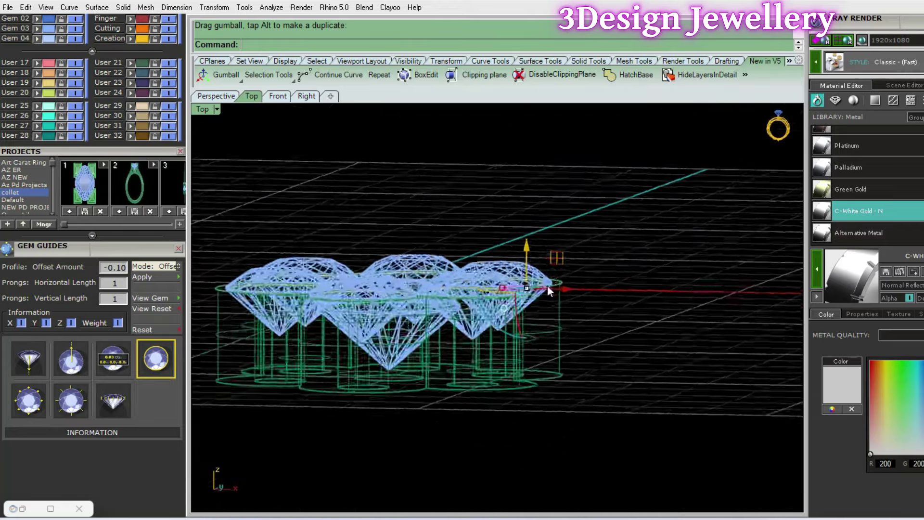
type("e")
key("Return")
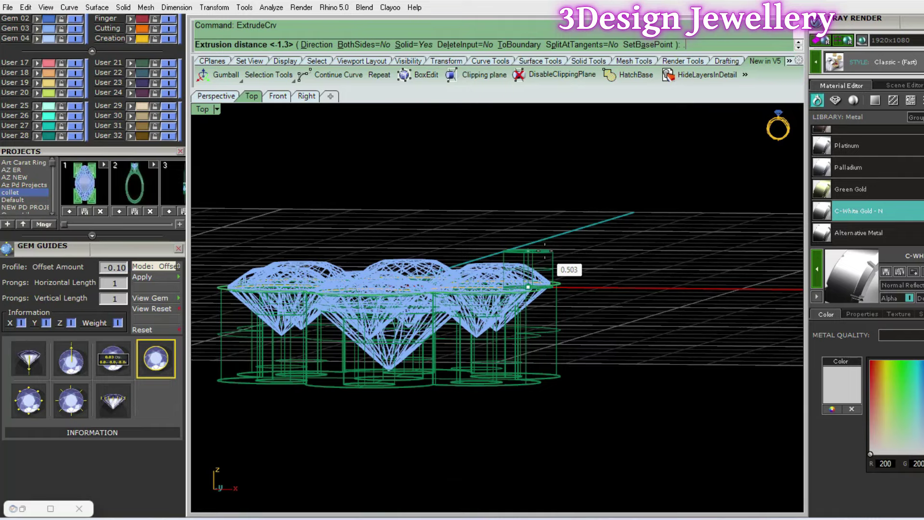
key("Return")
Fillet the cylinder's top edge with a 0.3 radius
right_click_drag(548, 251, 516, 259, "ctrl+shift")
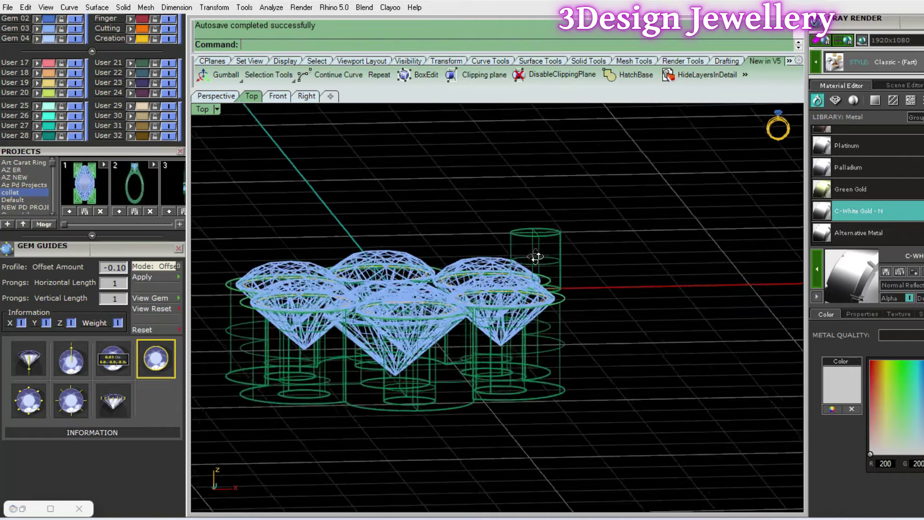
type("filletedge")
key("Return")
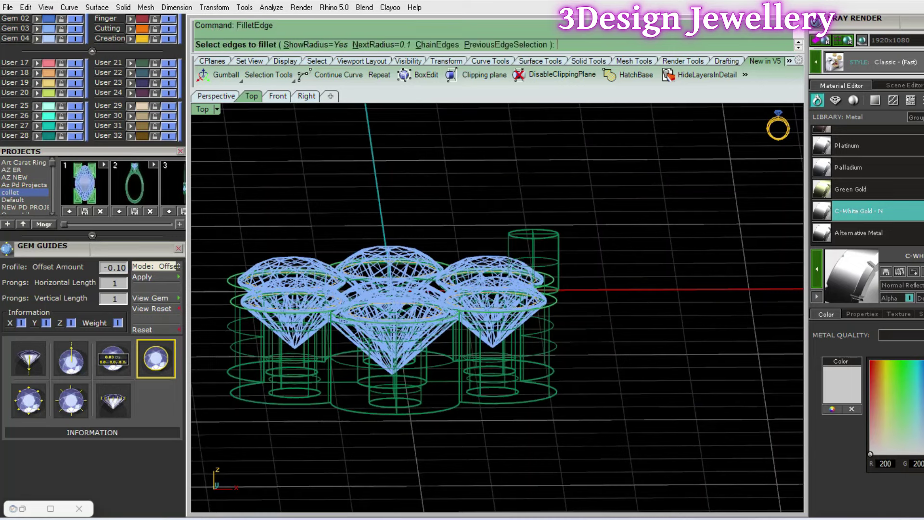
left_click(368, 44)
type(".3")
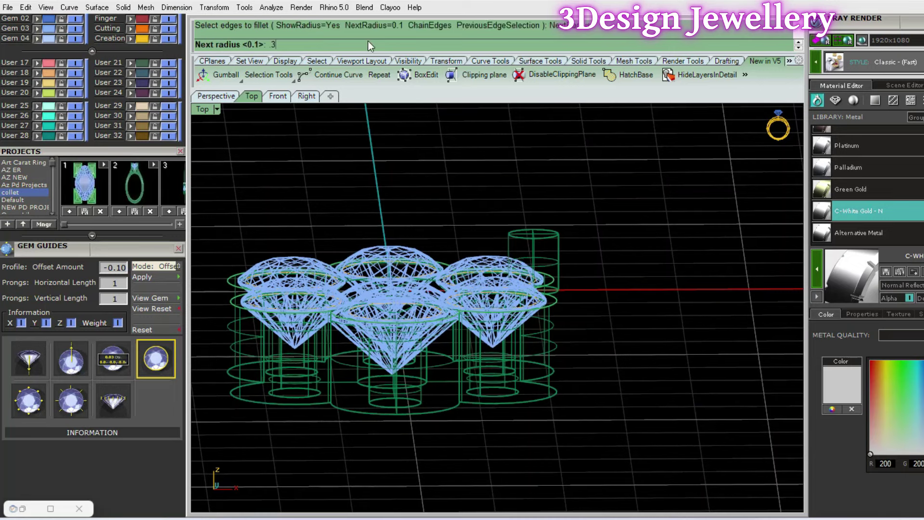
key("Return")
left_click(546, 241)
right_click_drag(546, 241, 561, 252)
Undo the 0.3 fillet and round the prong's top edge at 0.15 instead
key("ctrl+z")
key("Return")
left_click(366, 43)
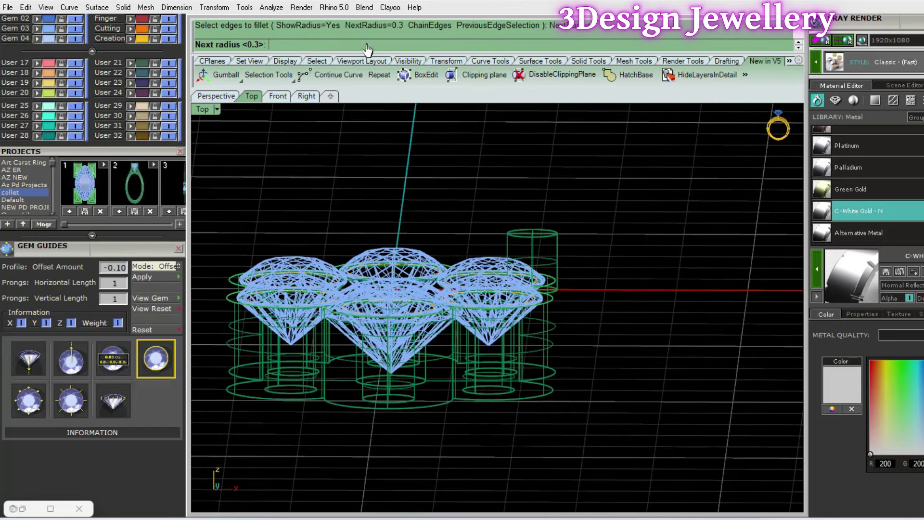
type(".15")
key("Return")
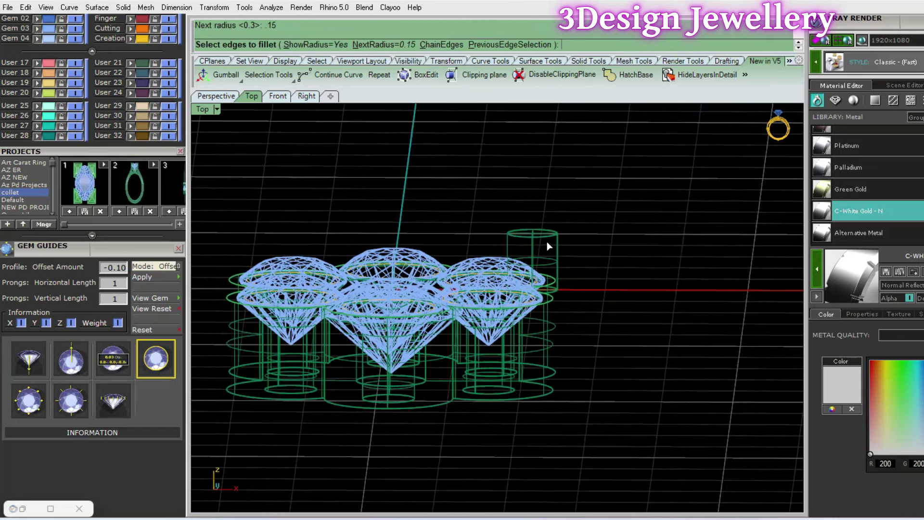
key("Escape")
key("ctrl+F5")
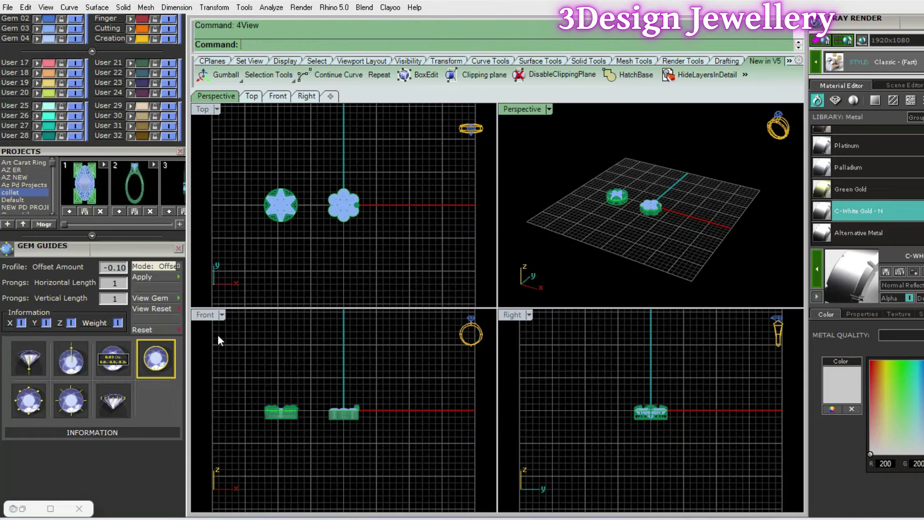
In the enlarged Front view, begin scaling the prong, then cancel, leaving it unchanged
double_click(206, 318)
scroll(460, 304, "up", 3)
scroll(565, 281, "up", 3)
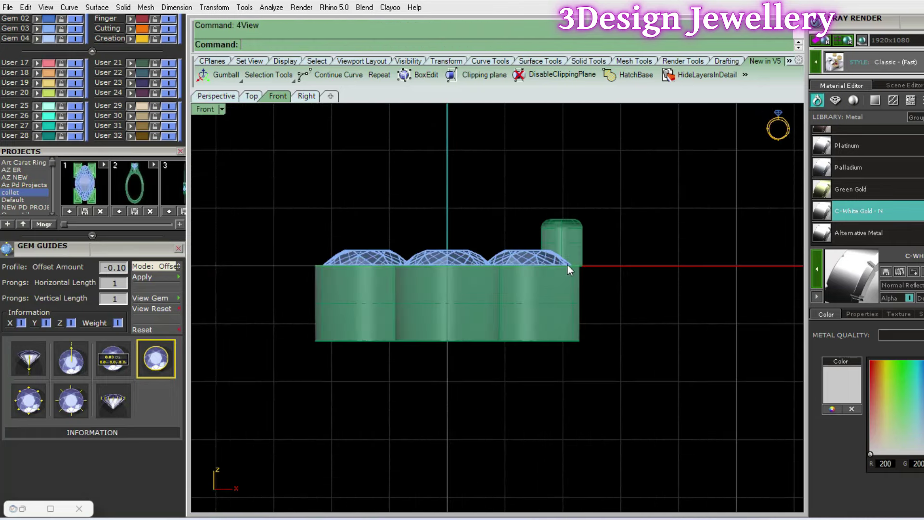
scroll(567, 265, "up", 1)
left_click(582, 245)
type("scale")
key("Return")
left_click(560, 209)
left_click(560, 293)
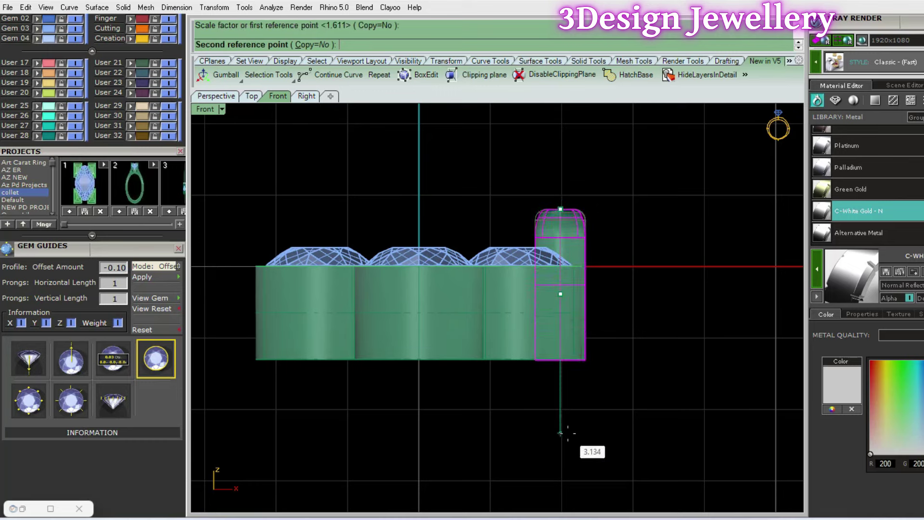
key("Escape")
Reselect the prong and return to a zoomed-in, maximized Top view
left_click(559, 227)
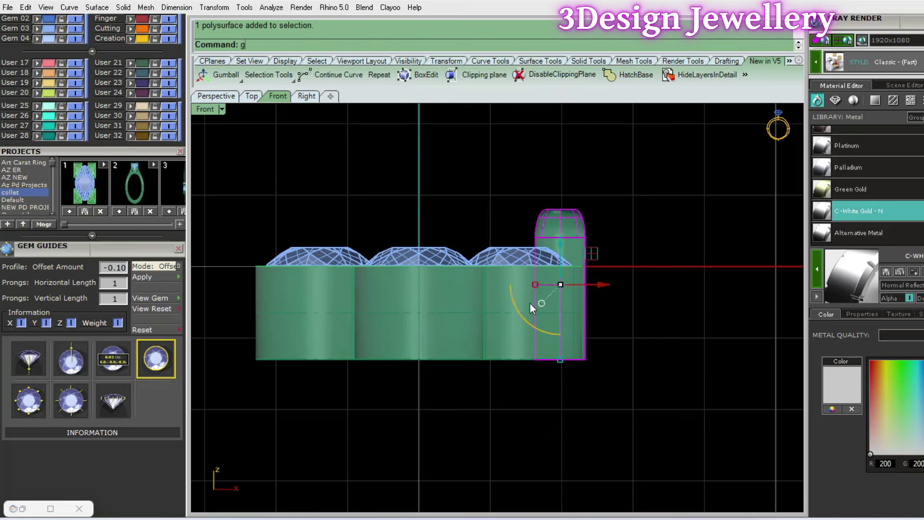
key("Return")
left_click(547, 218)
type("4View")
key("Return")
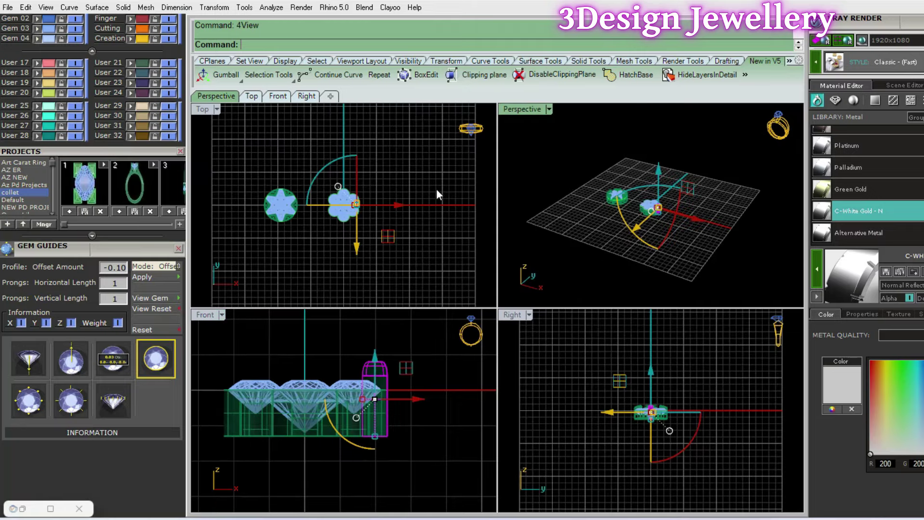
double_click(194, 110)
scroll(661, 262, "up", 3)
scroll(534, 288, "up", 4)
scroll(534, 289, "up", 1)
Polar-array the prong six times over 360° around the origin, with a shaded viewport
type("ArrayPolar")
key("Return")
type("0")
key("Return")
key("Return")
key("Return")
key("Return")
right_click_drag(537, 284, 547, 301)
type("sv")
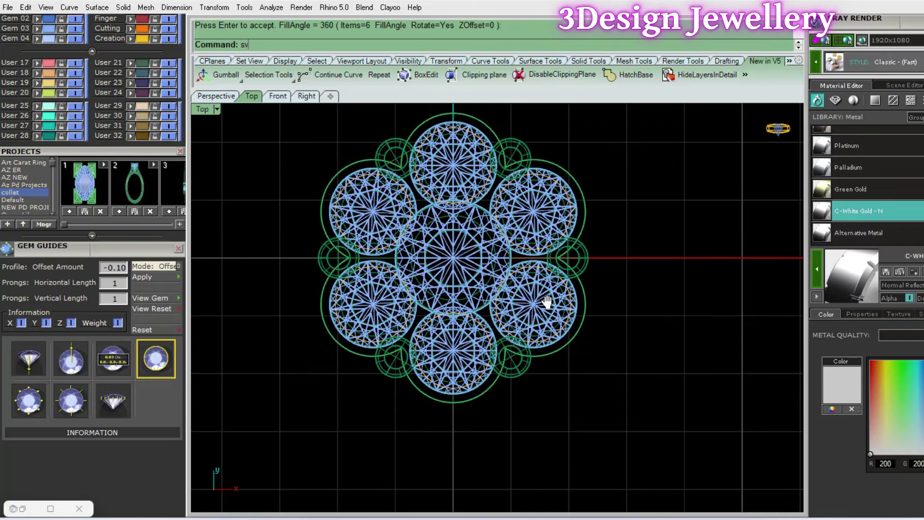
key("Return")
Orbit around the shaded setting, including from underneath, to check the six prongs
right_click_drag(526, 340, 532, 407, "ctrl+shift")
scroll(495, 302, "up", 3)
mouse_move(495, 302)
right_mouse_down("ctrl+shift")
mouse_move(470, 288)
mouse_move(452, 362)
mouse_move(433, 202)
mouse_move(551, 360)
mouse_move(547, 336)
right_mouse_up("ctrl+shift")
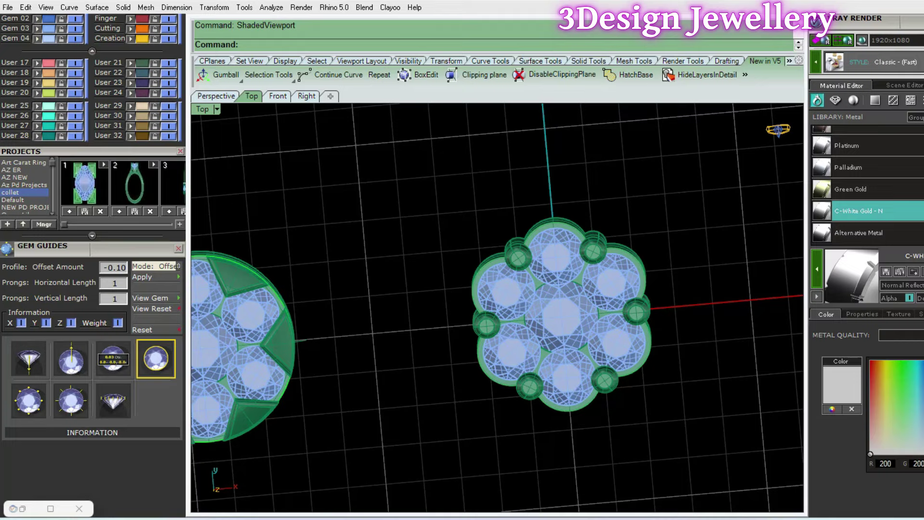
mouse_move(614, 398)
right_mouse_down("ctrl+shift")
mouse_move(569, 200)
mouse_move(628, 352)
right_mouse_up("ctrl+shift")
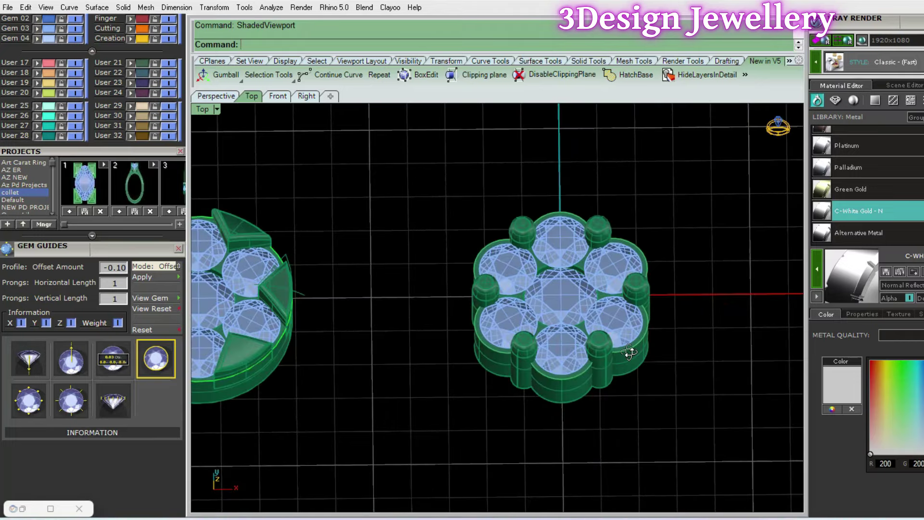